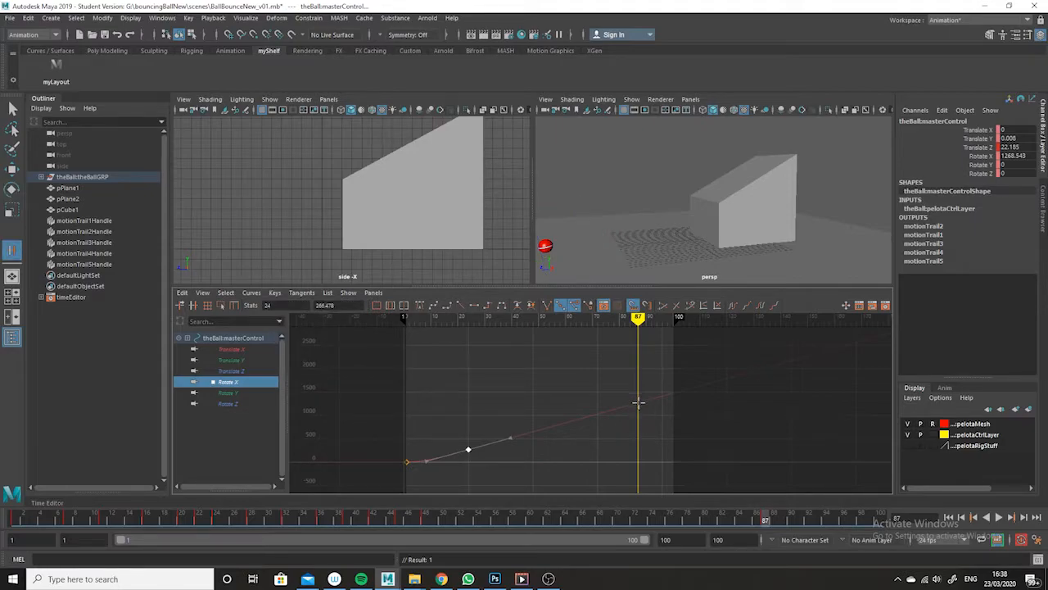
# - Insert a key at frame 87 on the ball's Rotate X curve and display the Translate Z curve alongside it
pyautogui.middleClick(637, 402)
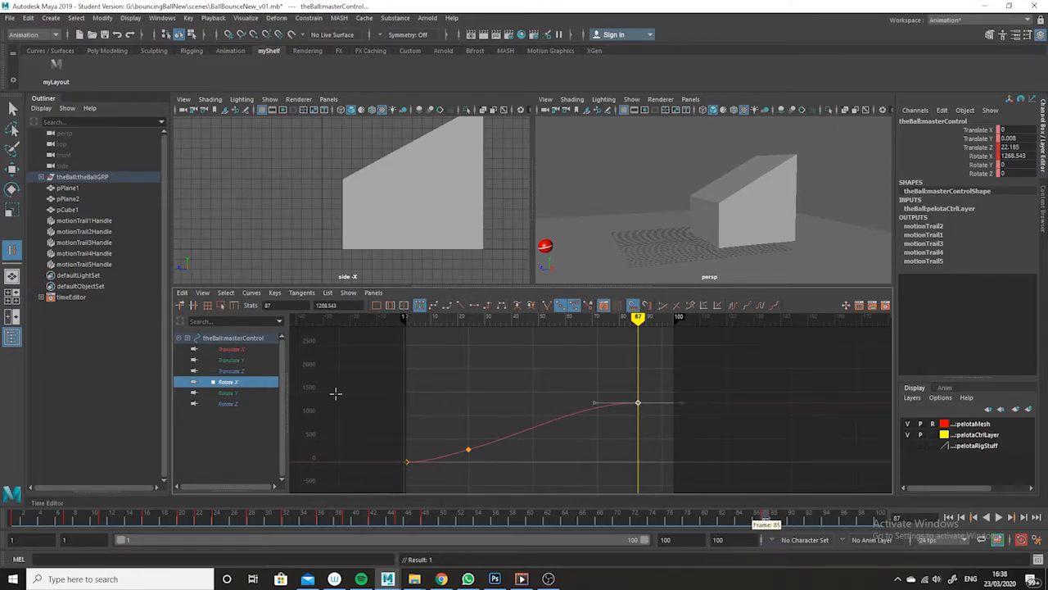
pyautogui.keyDown('ctrl'); pyautogui.click(233, 371); pyautogui.keyUp('ctrl')
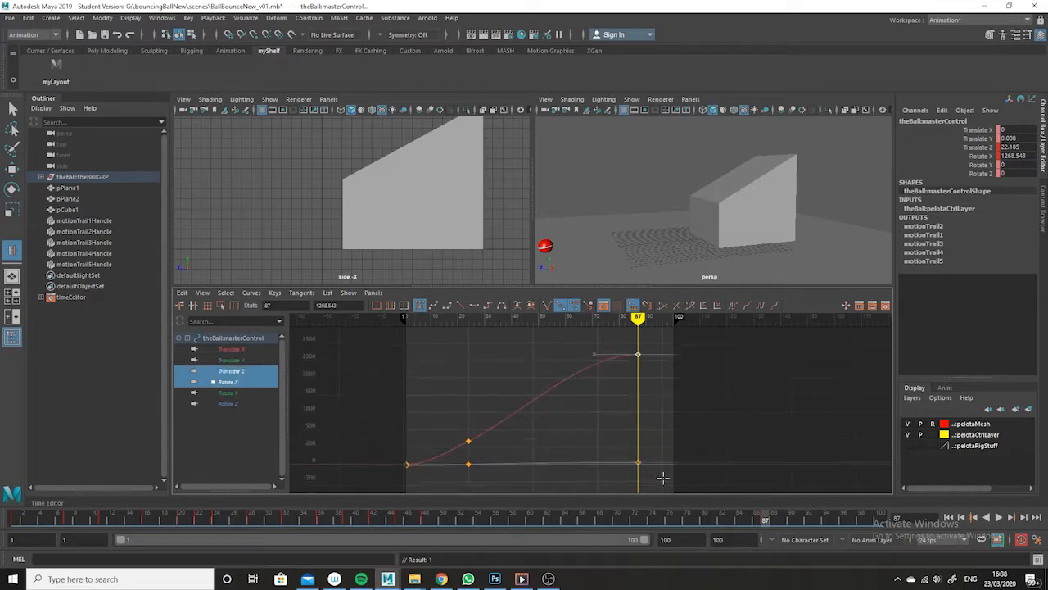
pyautogui.hotkey('alt', 'shift')
pyautogui.keyDown('alt'); pyautogui.moveTo(658, 454); pyautogui.dragTo(664, 474, button='right'); pyautogui.keyUp('alt')
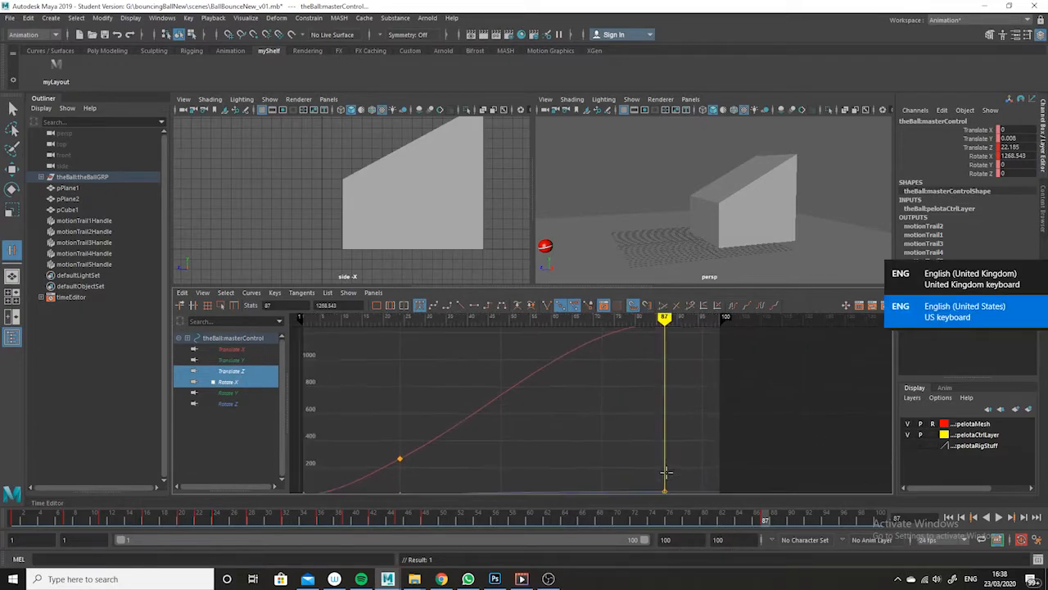
pyautogui.keyDown('alt'); pyautogui.moveTo(664, 474); pyautogui.dragTo(649, 426, button='middle'); pyautogui.keyUp('alt')
pyautogui.moveTo(650, 443)
pyautogui.keyDown('alt'); pyautogui.keyDown('shift'); pyautogui.mouseDown(button='right')
pyautogui.moveTo(656, 464)
pyautogui.moveTo(655, 430)
pyautogui.mouseUp(button='right'); pyautogui.keyUp('shift'); pyautogui.keyUp('alt')
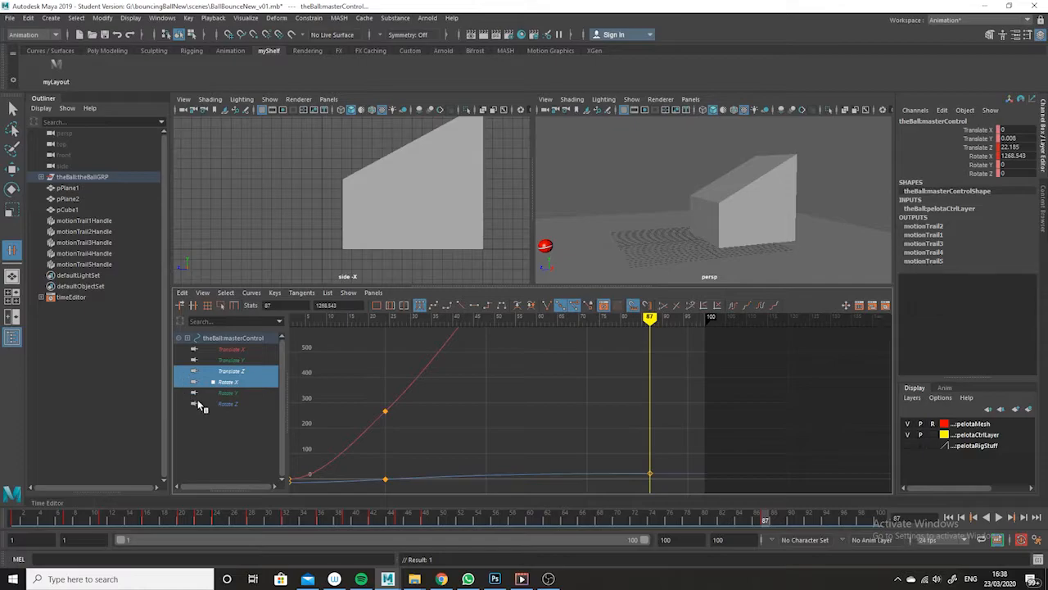
# - Compare the shapes of the ball's Rotate X and Translate Z curves by viewing each one separately
pyautogui.click(232, 382)
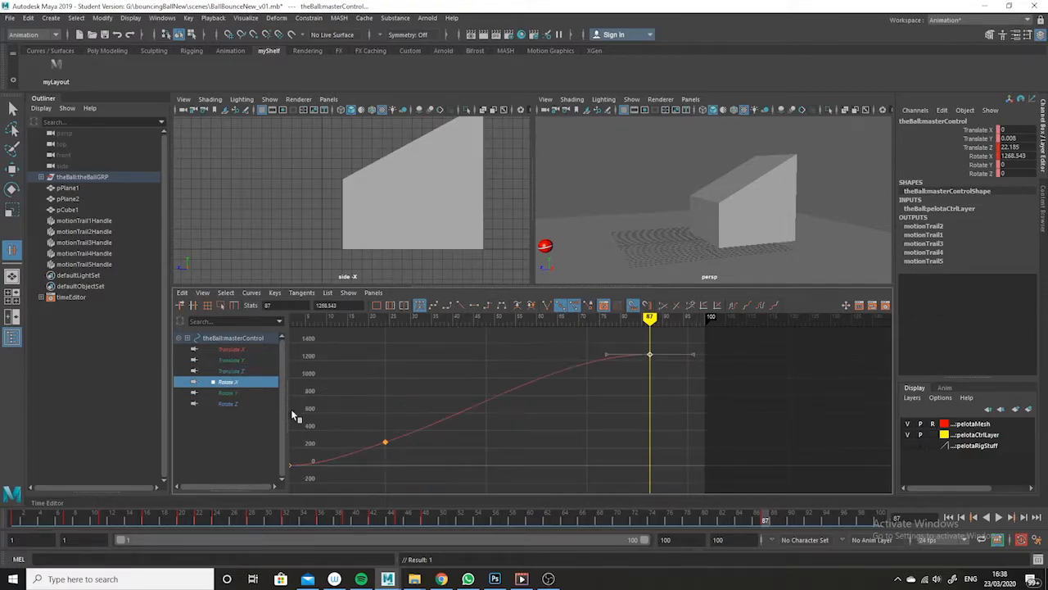
pyautogui.click(236, 372)
pyautogui.keyDown('alt'); pyautogui.moveTo(628, 412); pyautogui.dragTo(678, 453, button='middle'); pyautogui.keyUp('alt')
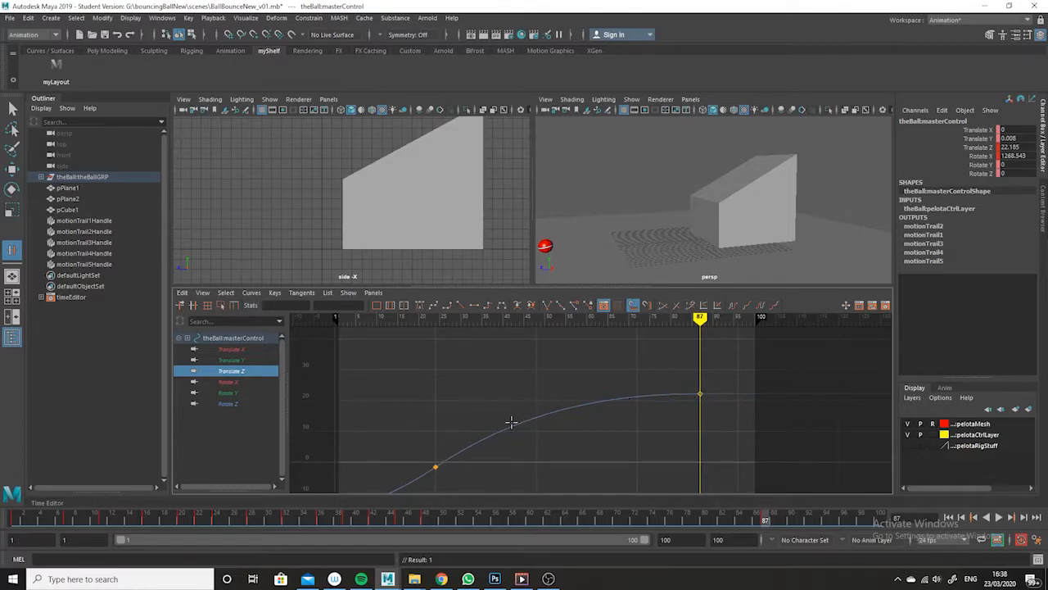
pyautogui.click(556, 406)
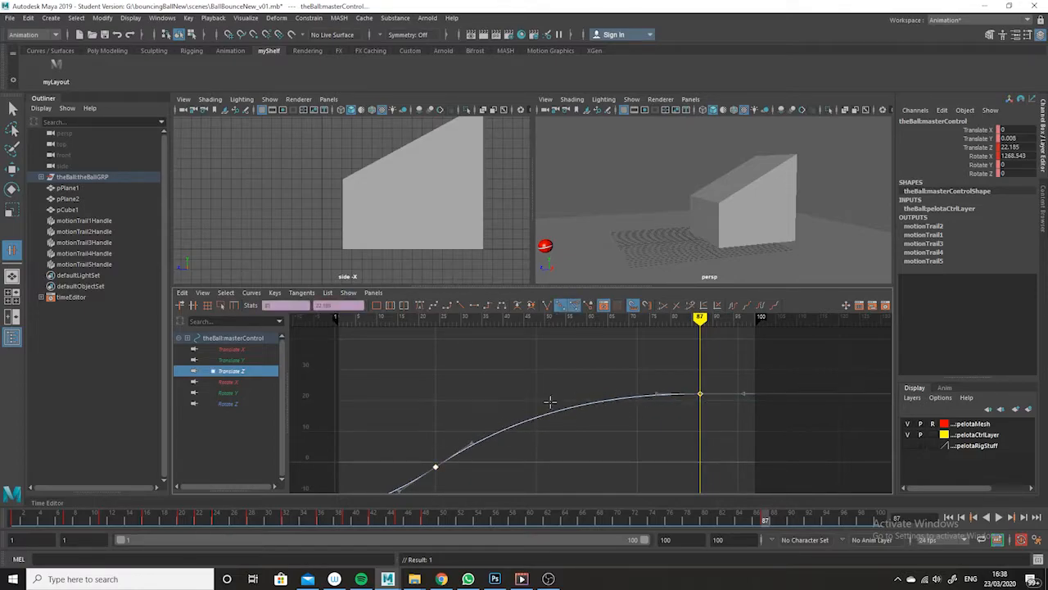
pyautogui.click(230, 382)
# - Lower the Rotate X key at frame 87 to about 882 with the Move tool
pyautogui.moveTo(724, 349); pyautogui.dragTo(682, 365)
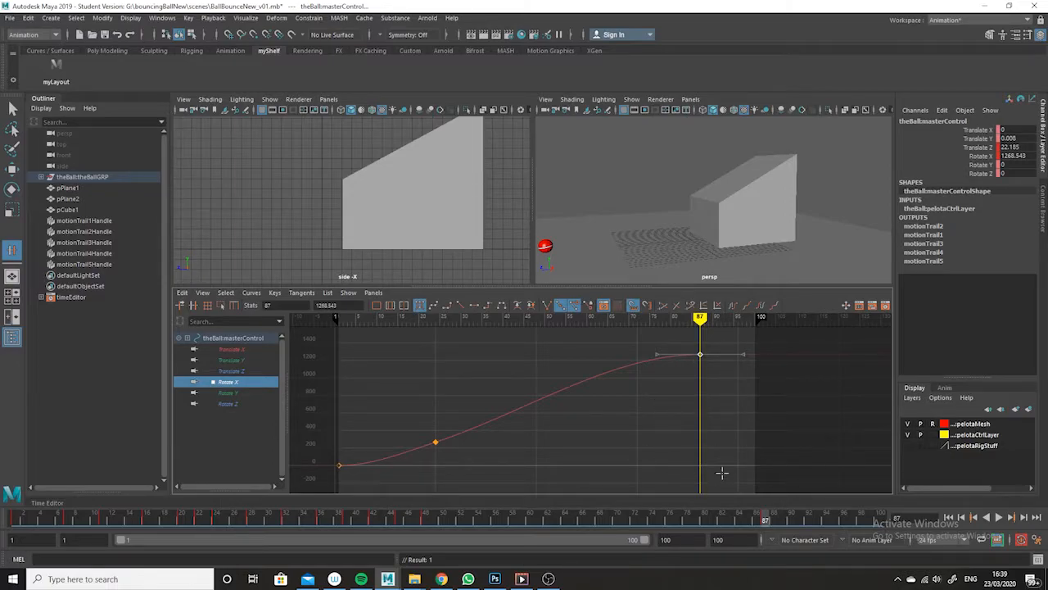
pyautogui.click(710, 411)
pyautogui.moveTo(731, 338); pyautogui.dragTo(680, 380)
pyautogui.click(808, 398)
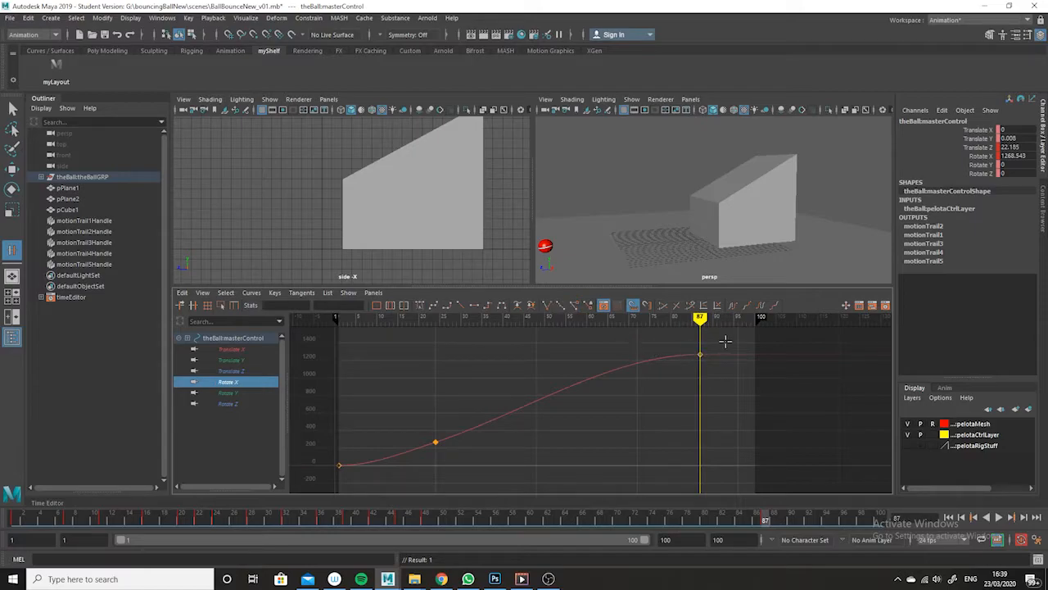
pyautogui.moveTo(725, 341); pyautogui.dragTo(686, 381)
pyautogui.moveTo(730, 336); pyautogui.dragTo(667, 385)
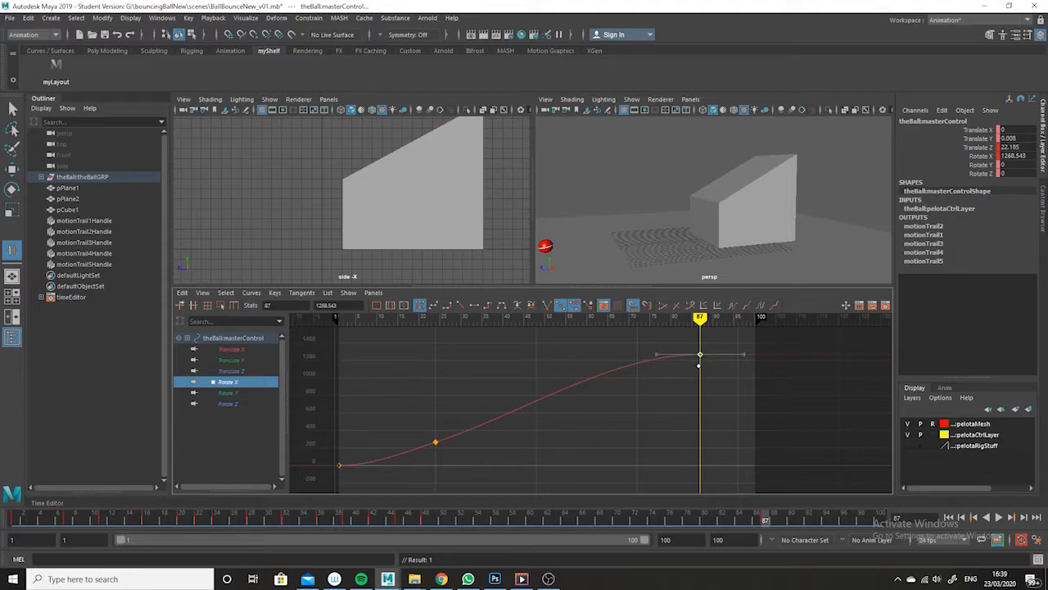
pyautogui.click(13, 172)
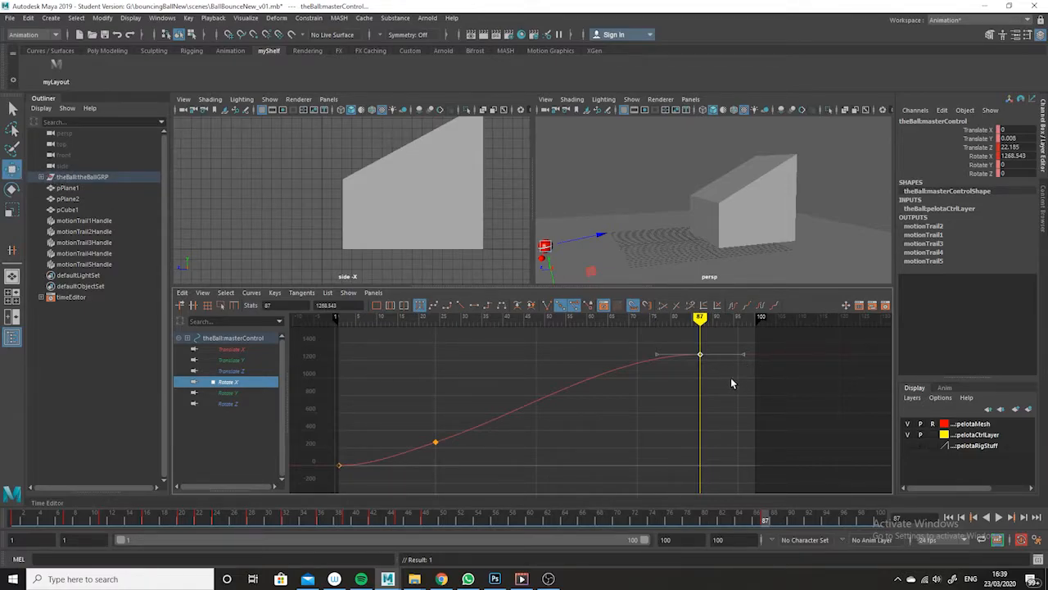
pyautogui.moveTo(700, 350); pyautogui.dragTo(699, 382)
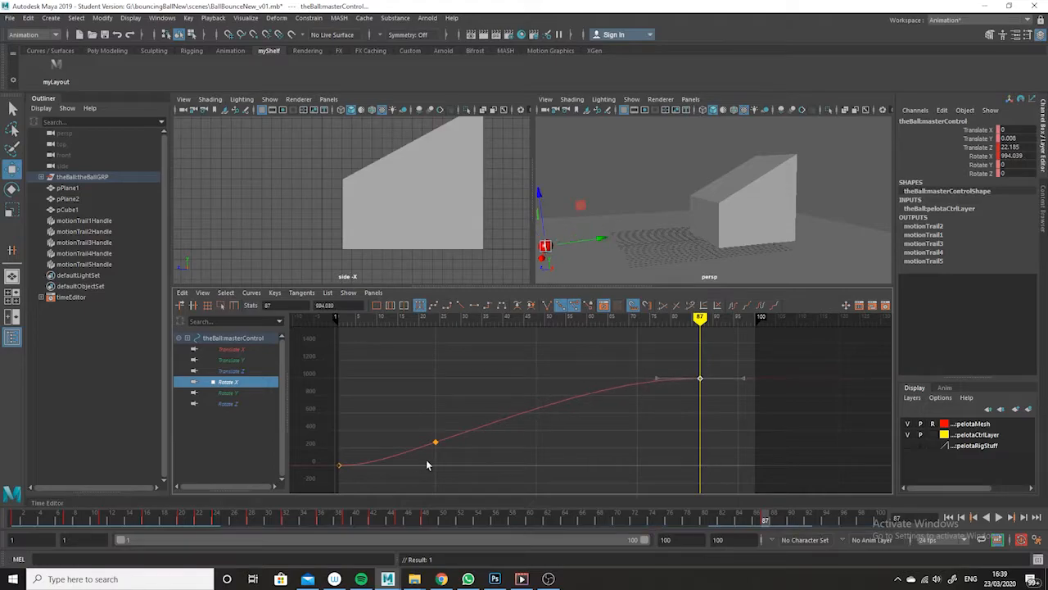
pyautogui.moveTo(715, 367); pyautogui.dragTo(714, 374, button='middle')
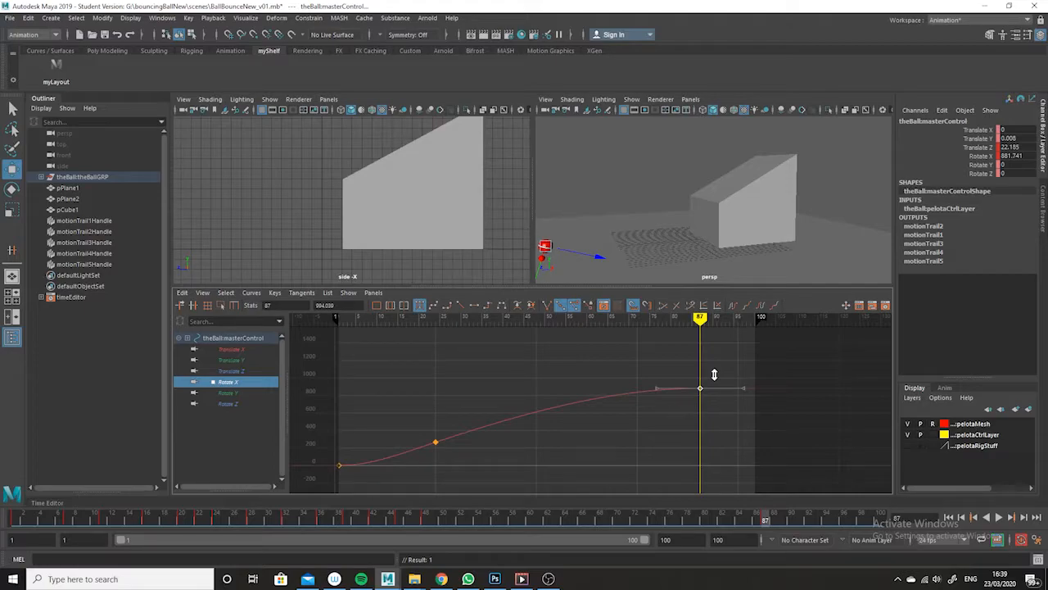
# - Play back the ball's rolling animation in the maximized perspective view
pyautogui.click(738, 522)
pyautogui.moveTo(737, 520); pyautogui.dragTo(808, 574)
pyautogui.press('space')
pyautogui.click(999, 517)
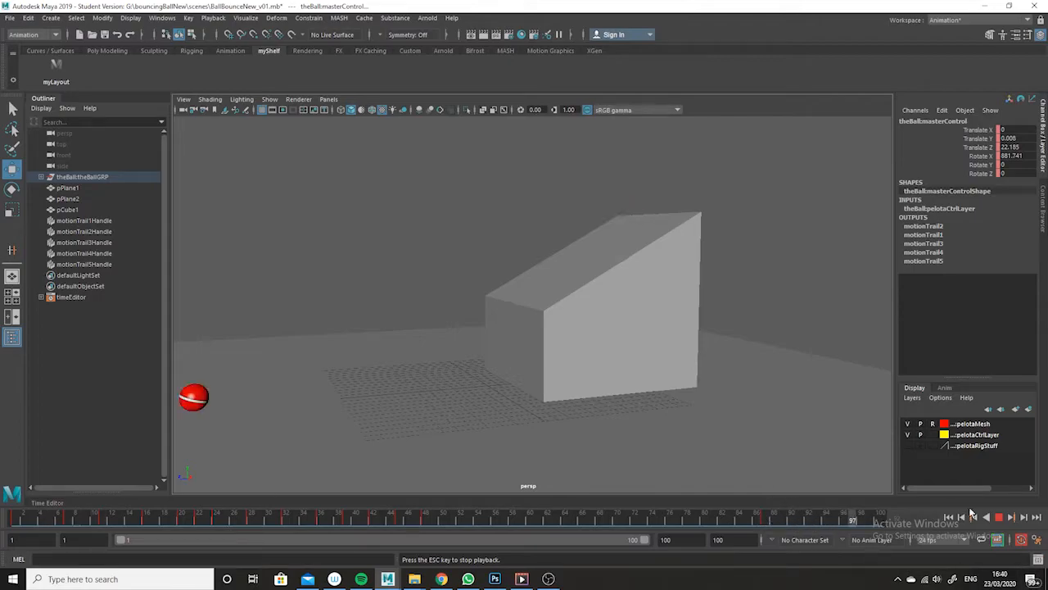
pyautogui.click(1000, 518)
pyautogui.press('space')
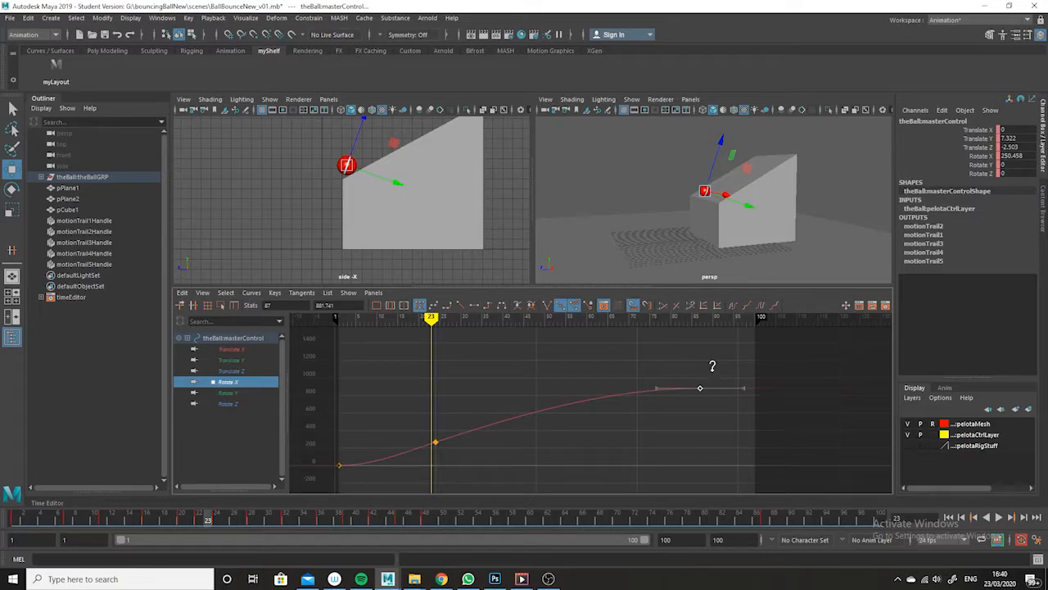
# - Lower the Rotate X key at frame 87 to about 738 and play the animation from frame 1
pyautogui.keyDown('shift'); pyautogui.moveTo(710, 374); pyautogui.dragTo(711, 386, button='middle'); pyautogui.keyUp('shift')
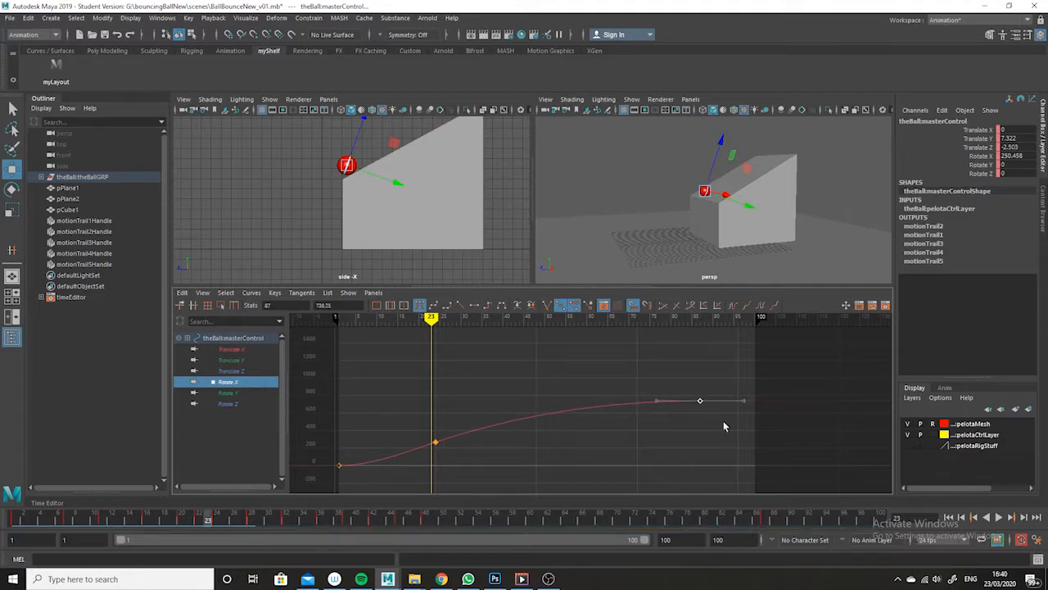
pyautogui.moveTo(714, 525); pyautogui.dragTo(14, 525)
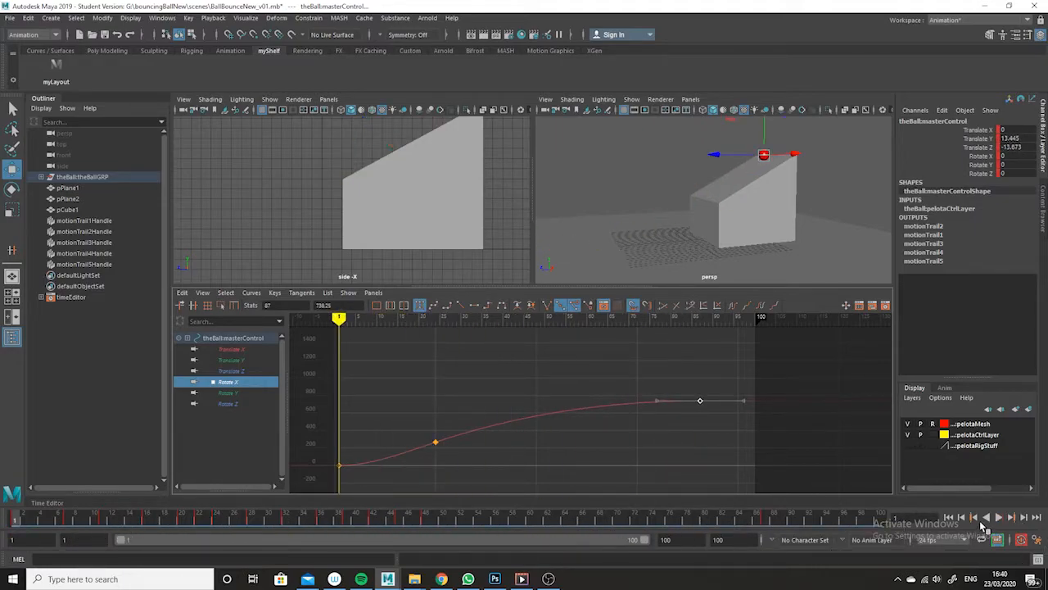
pyautogui.click(998, 518)
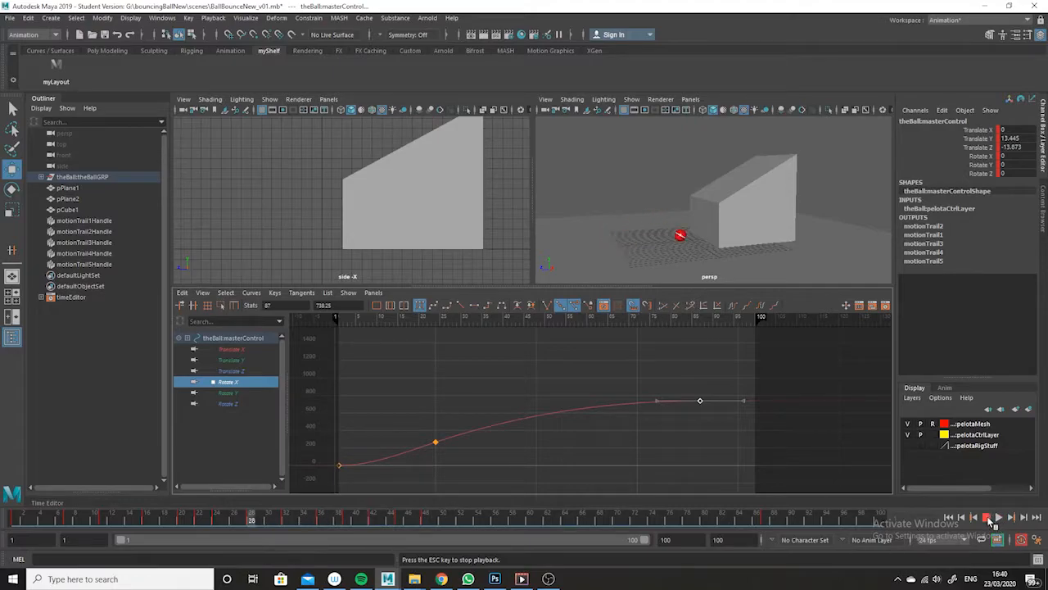
pyautogui.press('Escape')
# - Lower the Rotate X key at frame 87 to about 695 and deselect the ball control
pyautogui.moveTo(750, 371); pyautogui.dragTo(673, 434)
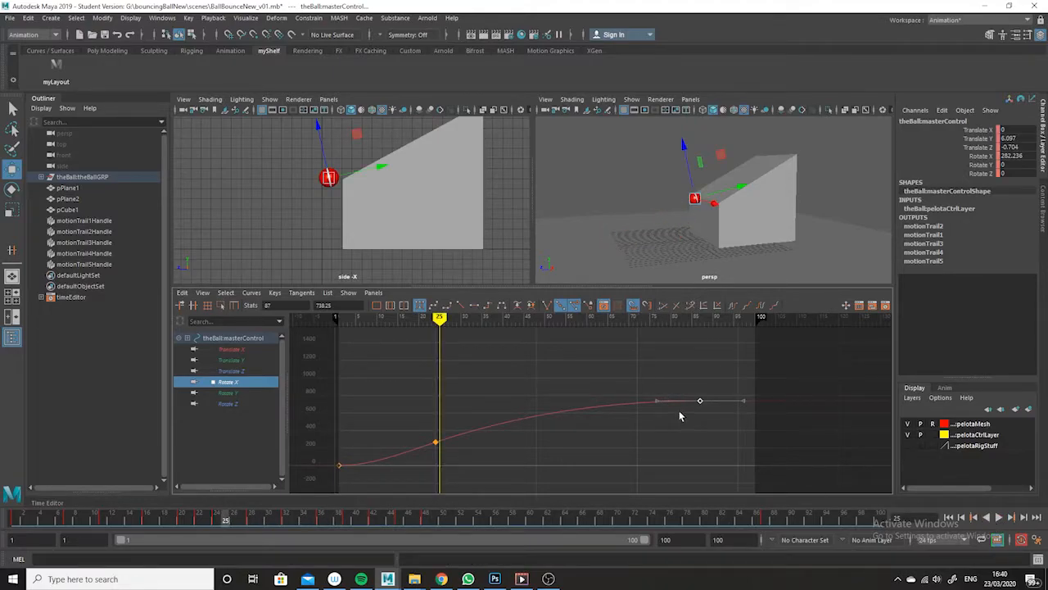
pyautogui.keyDown('shift'); pyautogui.moveTo(697, 387); pyautogui.dragTo(694, 392, button='middle'); pyautogui.keyUp('shift')
pyautogui.click(810, 228)
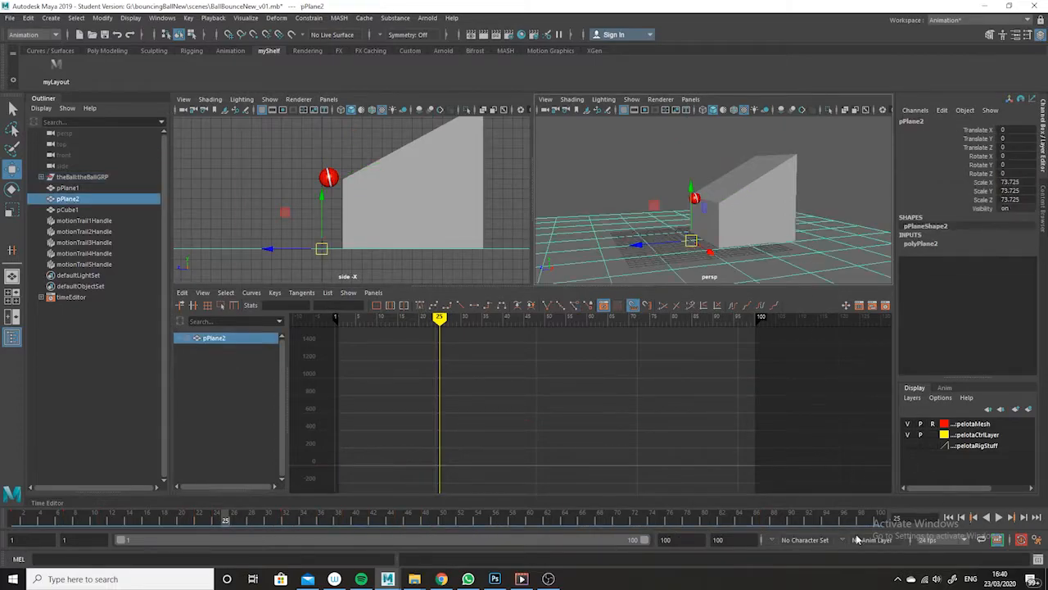
# - Review the looping animation in the maximized perspective view from a low side angle
pyautogui.press('space')
pyautogui.hotkey('alt', 'v')
pyautogui.moveTo(185, 526); pyautogui.dragTo(2, 452)
pyautogui.click(1000, 518)
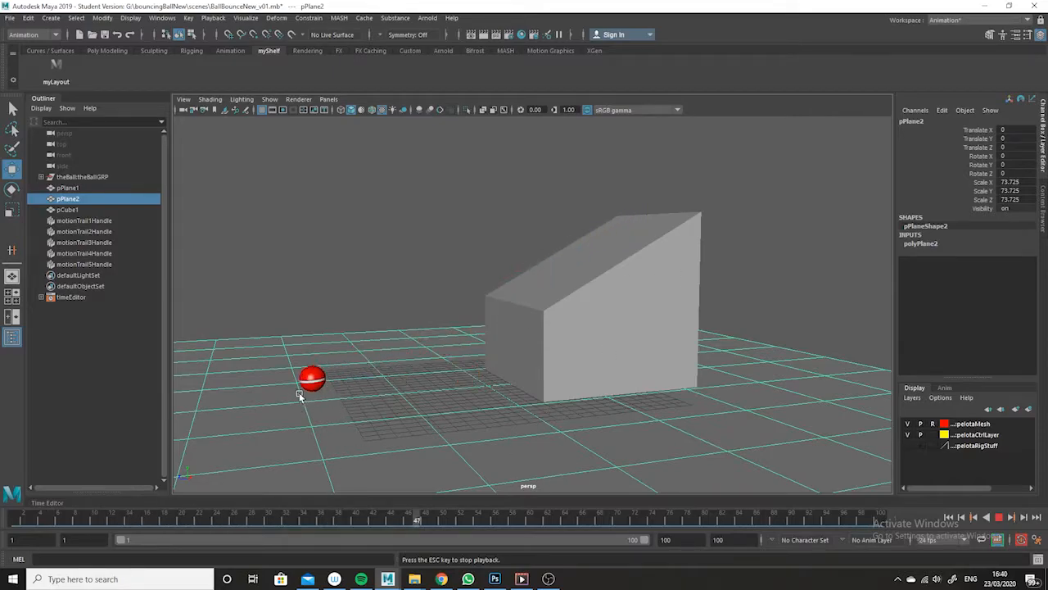
pyautogui.keyDown('alt'); pyautogui.moveTo(410, 419); pyautogui.dragTo(538, 431); pyautogui.keyUp('alt')
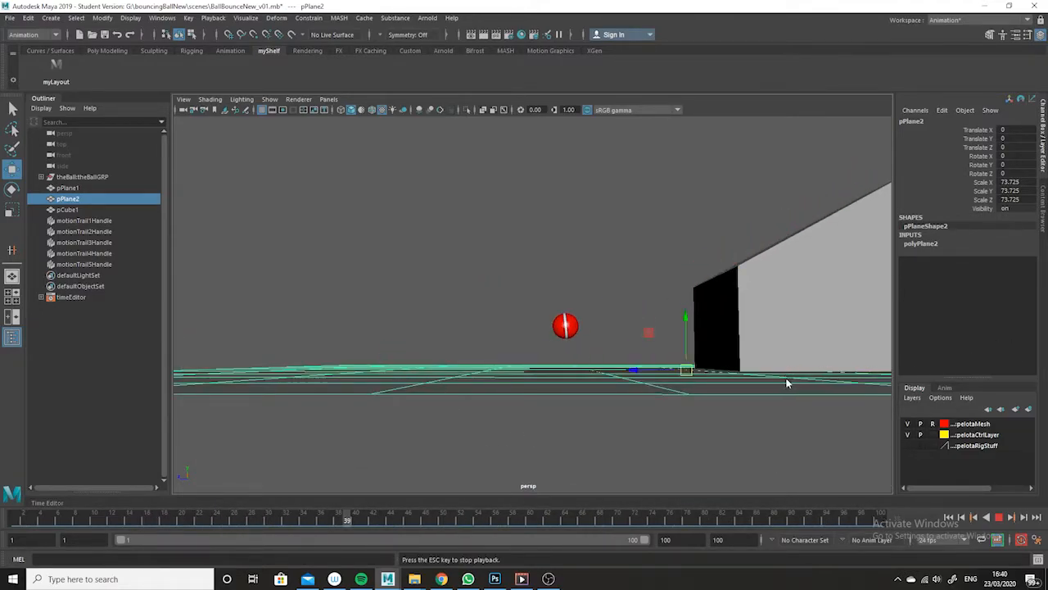
pyautogui.press('space')
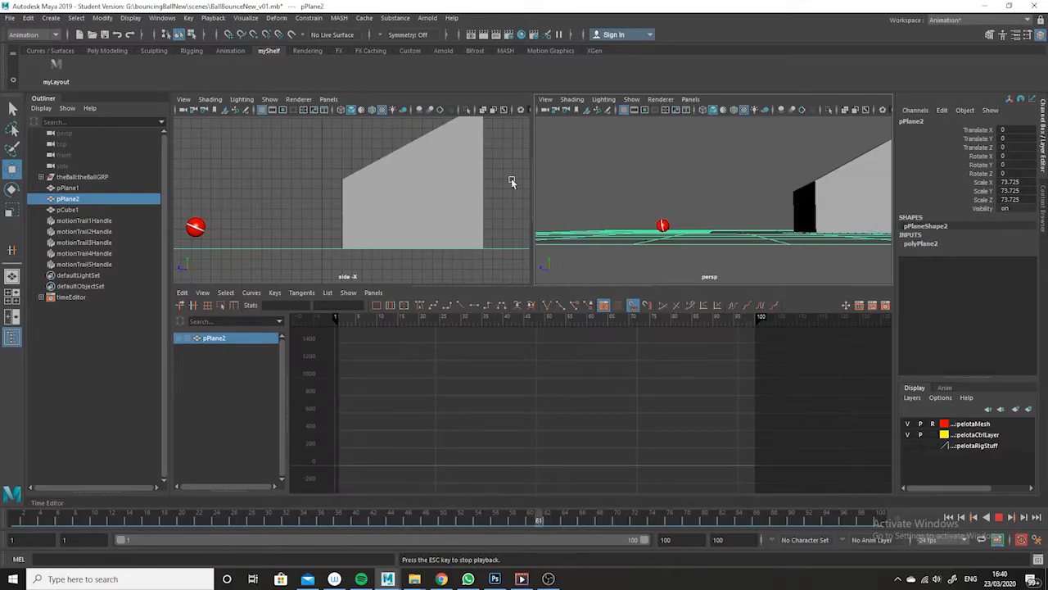
pyautogui.click(1000, 518)
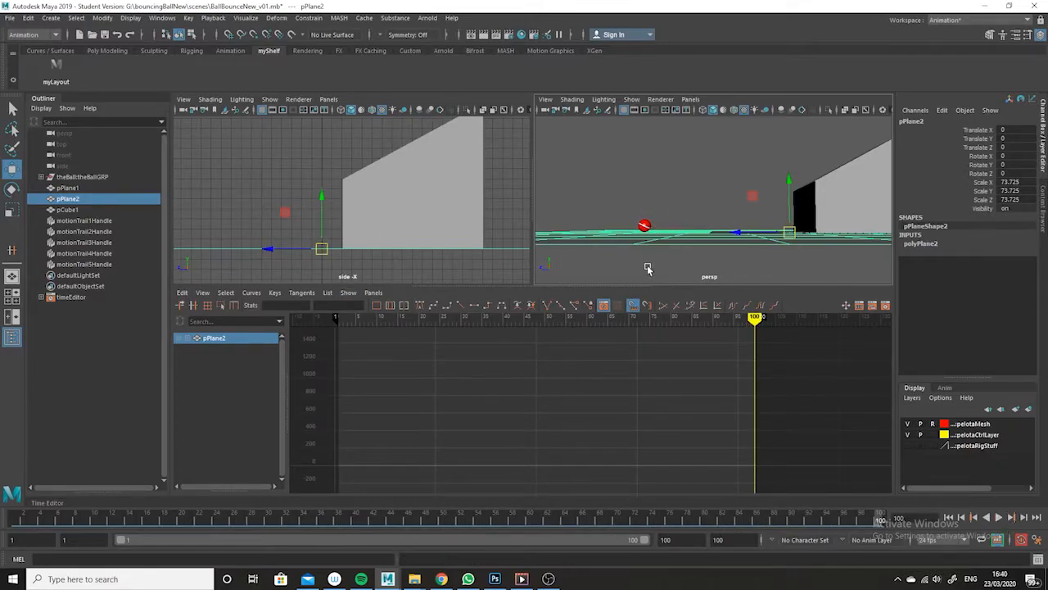
# - Show NURBS curves in the perspective view and select the ball's master control
pyautogui.click(631, 99)
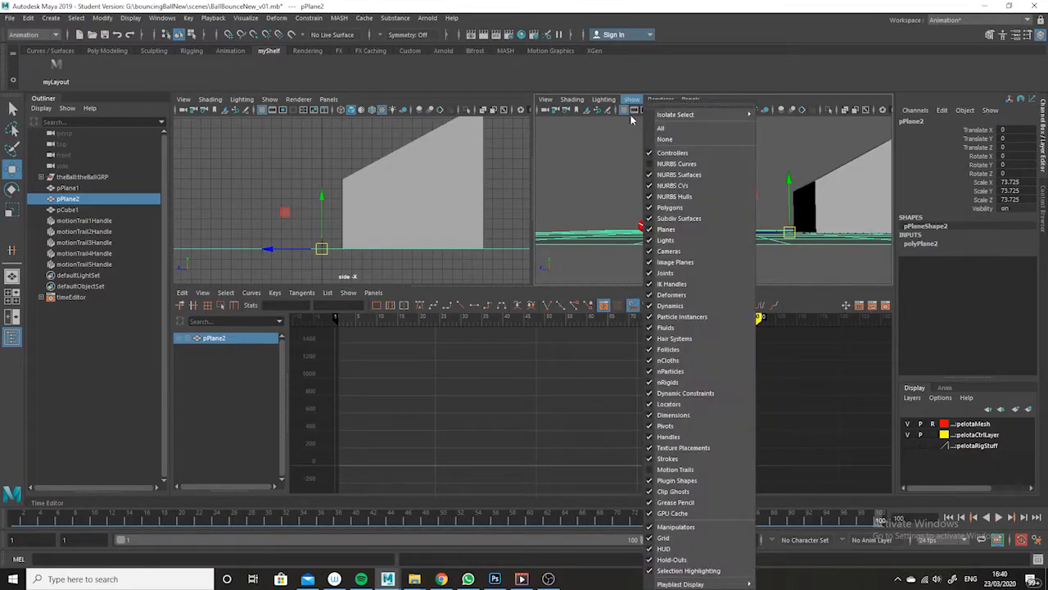
pyautogui.click(677, 171)
pyautogui.click(637, 224)
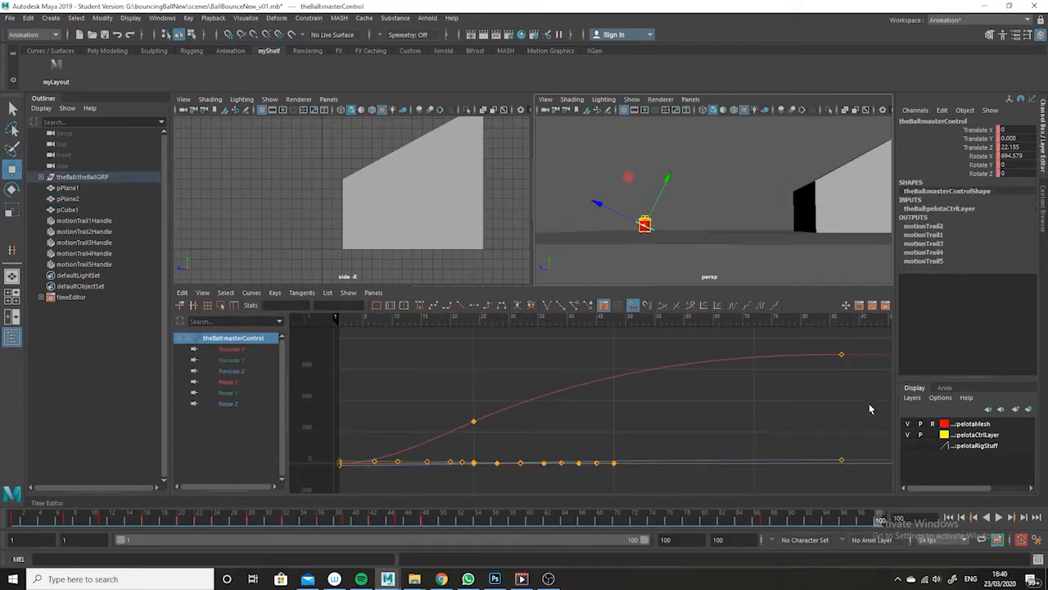
# - Raise the Rotate X key at frame 87 to about 787
pyautogui.click(221, 381)
pyautogui.moveTo(858, 337); pyautogui.dragTo(823, 385)
pyautogui.keyDown('alt'); pyautogui.moveTo(824, 385); pyautogui.dragTo(773, 407, button='middle'); pyautogui.keyUp('alt')
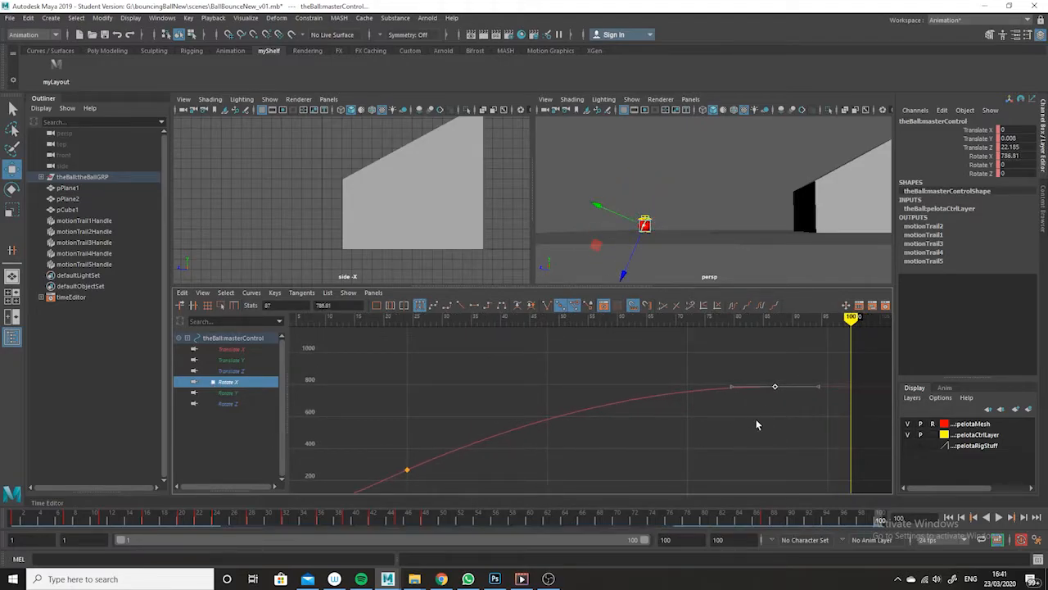
# - Hide NURBS curves in the maximized perspective view and play back the adjusted ball rotation
pyautogui.press('space')
pyautogui.press('space')
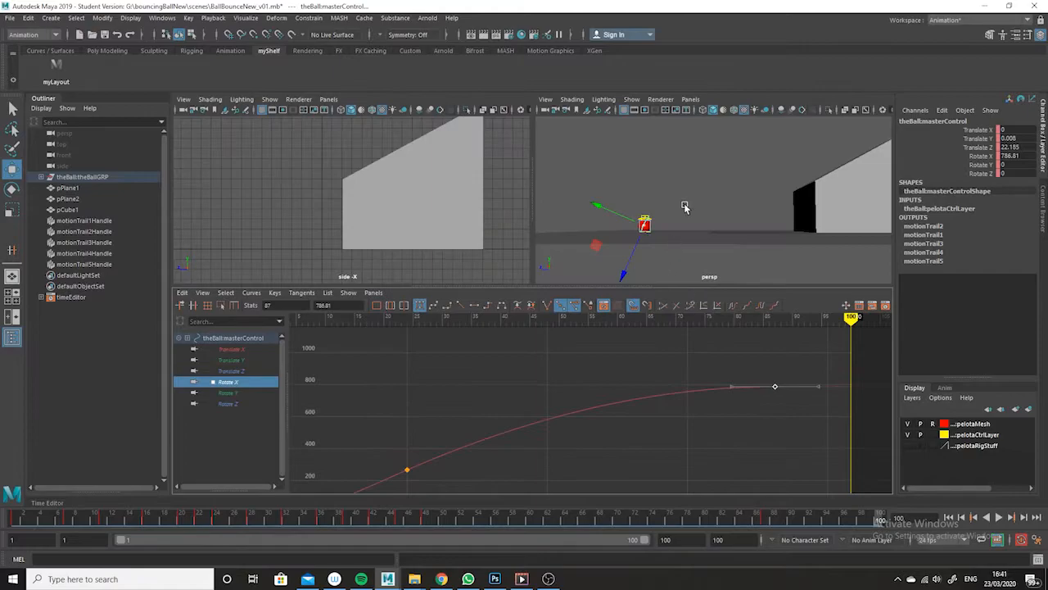
pyautogui.press('space')
pyautogui.click(270, 99)
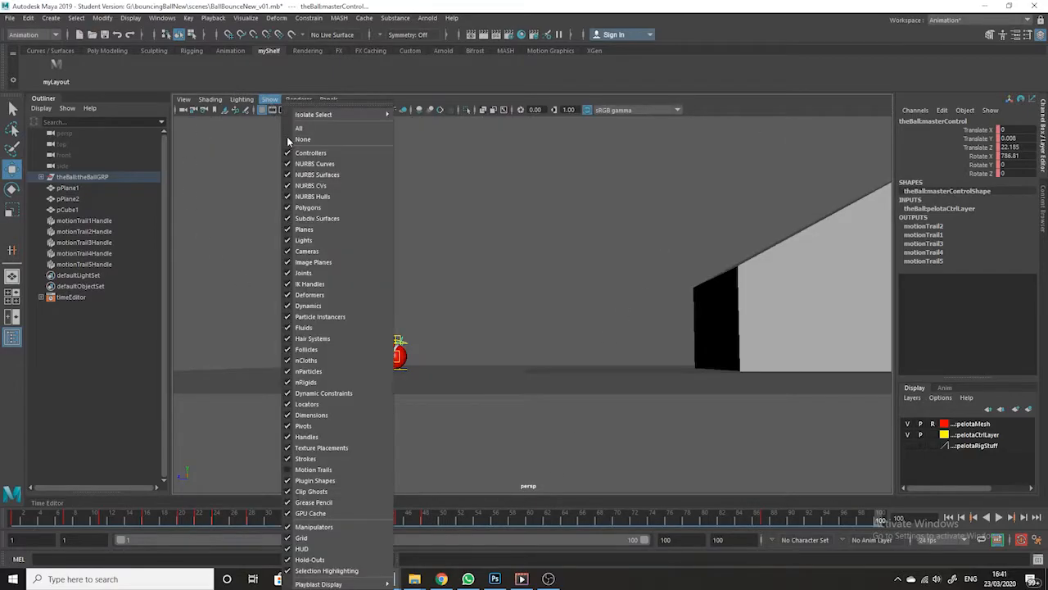
pyautogui.click(316, 161)
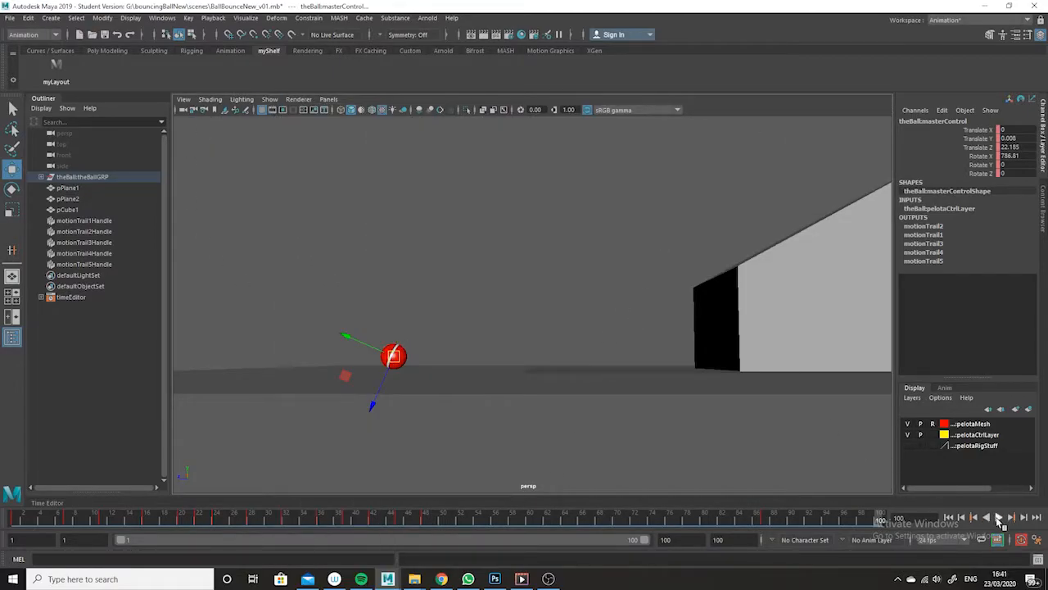
pyautogui.click(998, 519)
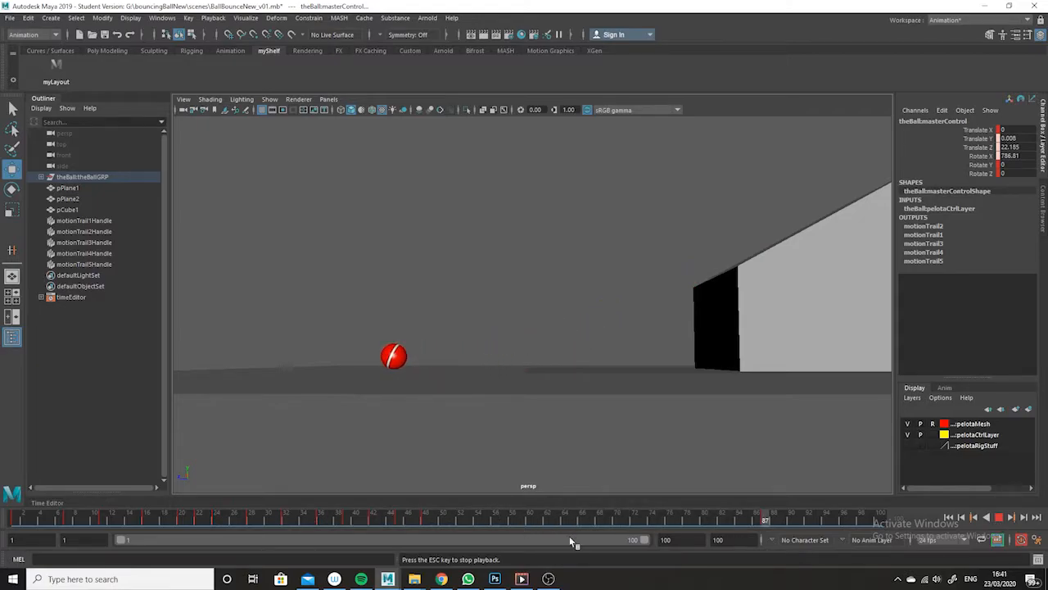
pyautogui.press('Escape')
# - Hide the grid in the perspective view and preview the animation from a higher angle
pyautogui.keyDown('alt'); pyautogui.moveTo(645, 399); pyautogui.dragTo(640, 362); pyautogui.keyUp('alt')
pyautogui.click(270, 100)
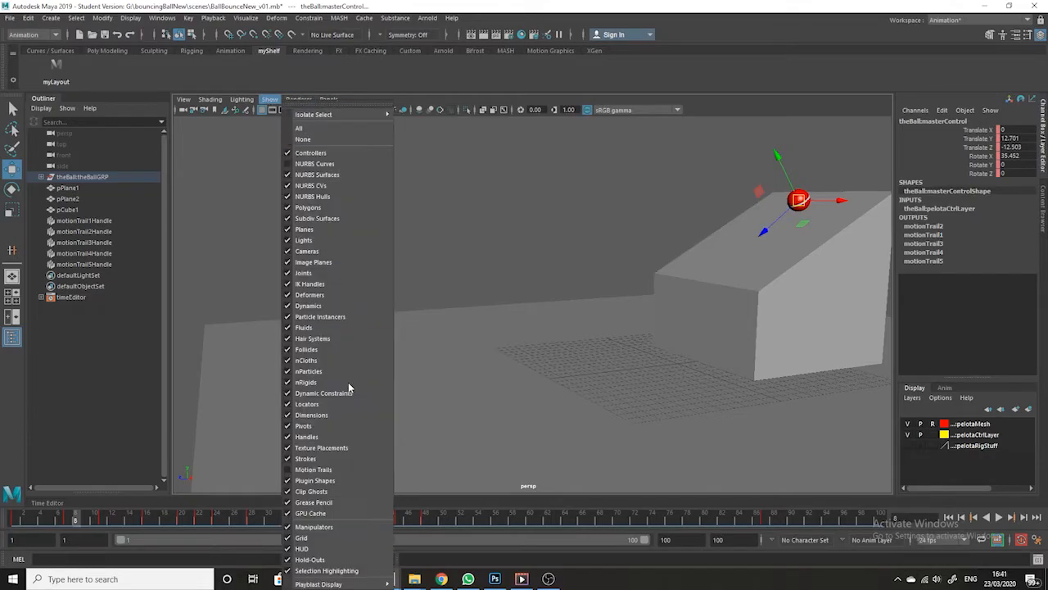
pyautogui.click(345, 543)
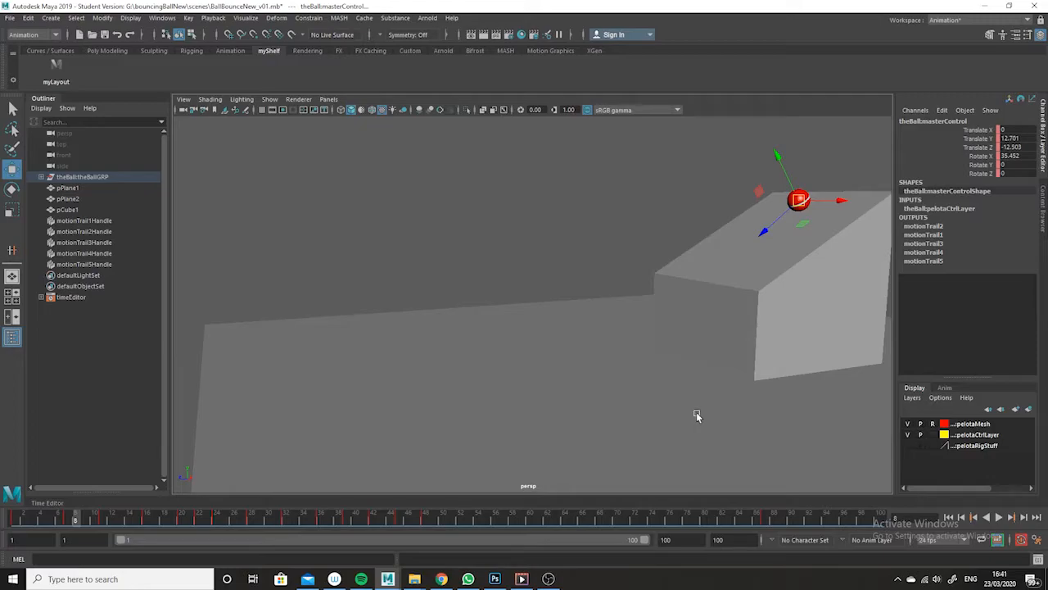
pyautogui.hotkey('alt', 'v')
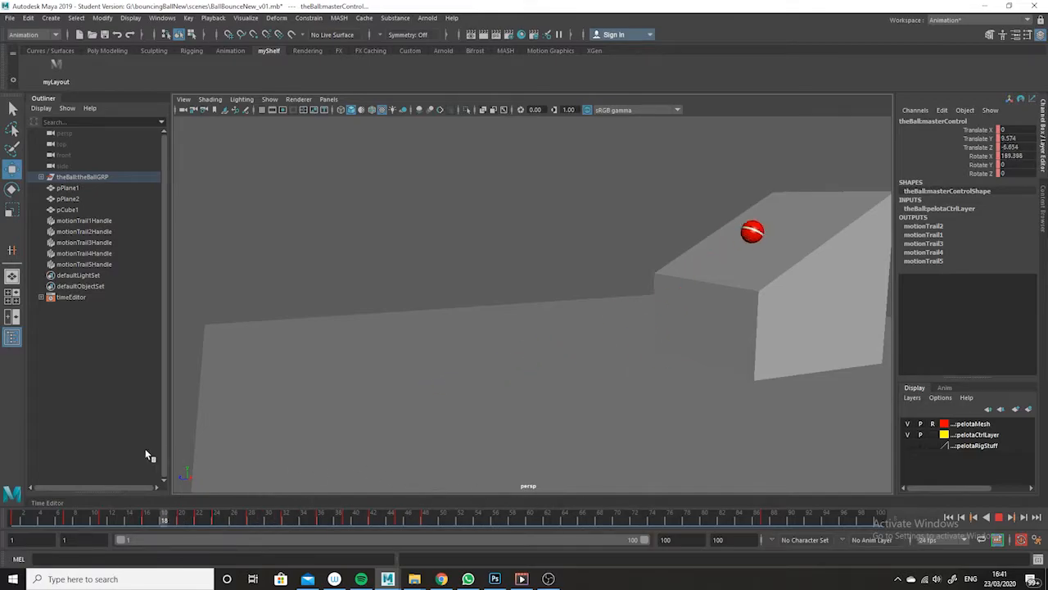
pyautogui.hotkey('alt', 'v')
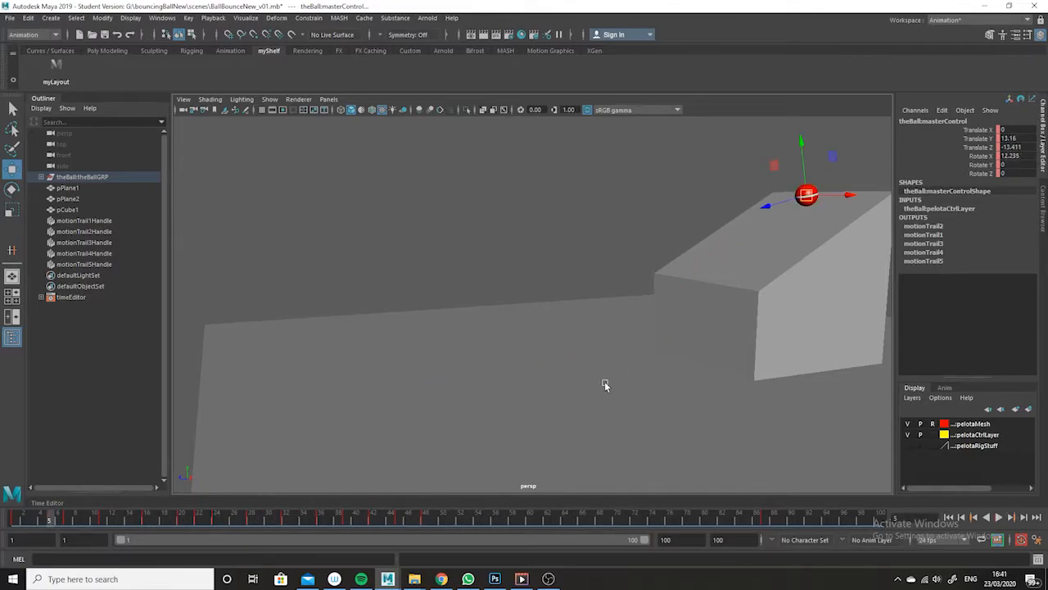
# - Maximize the side view with the ramp and the ball's path framed
pyautogui.press('space')
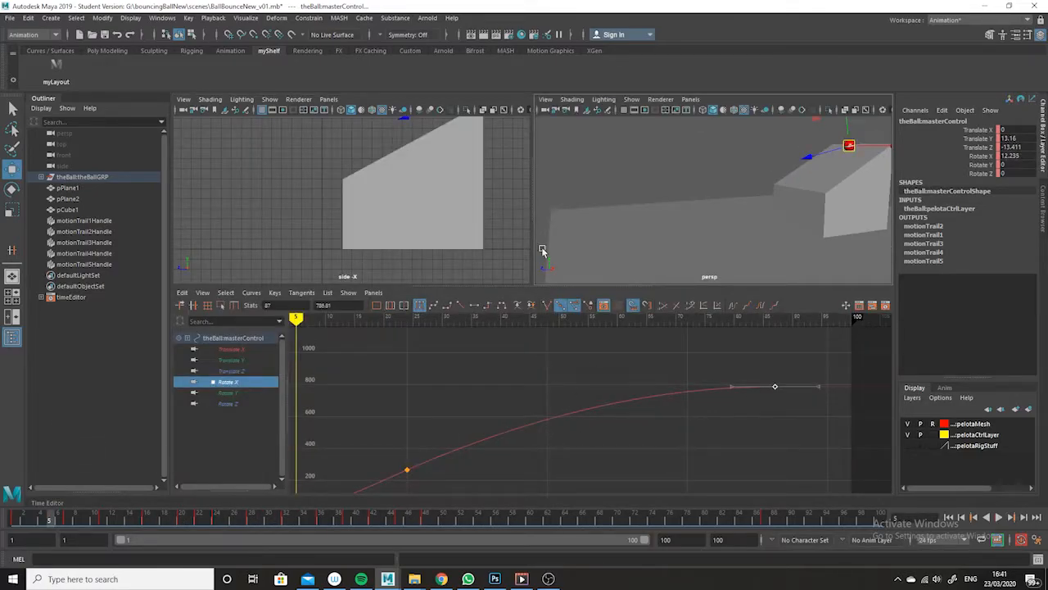
pyautogui.keyDown('alt'); pyautogui.moveTo(437, 234); pyautogui.dragTo(450, 267, button='middle'); pyautogui.keyUp('alt')
pyautogui.keyDown('alt'); pyautogui.moveTo(450, 267); pyautogui.dragTo(428, 255, button='right'); pyautogui.keyUp('alt')
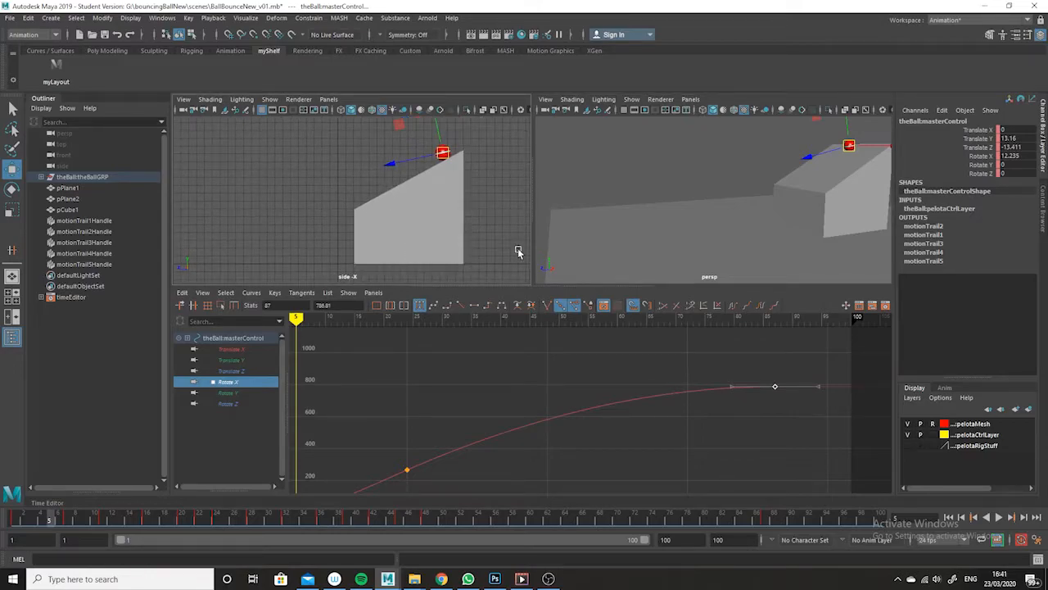
pyautogui.press('space')
pyautogui.keyDown('alt'); pyautogui.moveTo(672, 372); pyautogui.dragTo(708, 375, button='middle'); pyautogui.keyUp('alt')
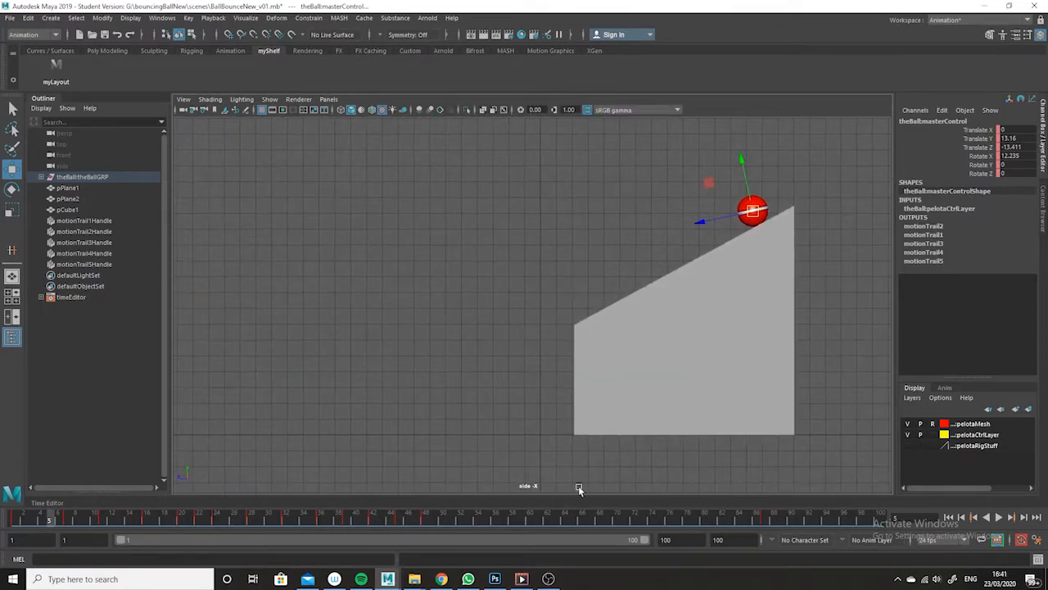
# - Play back and scrub the ball's rolling and bouncing in the side view, ending at frame 7
pyautogui.click(999, 518)
pyautogui.moveTo(397, 511); pyautogui.dragTo(627, 530)
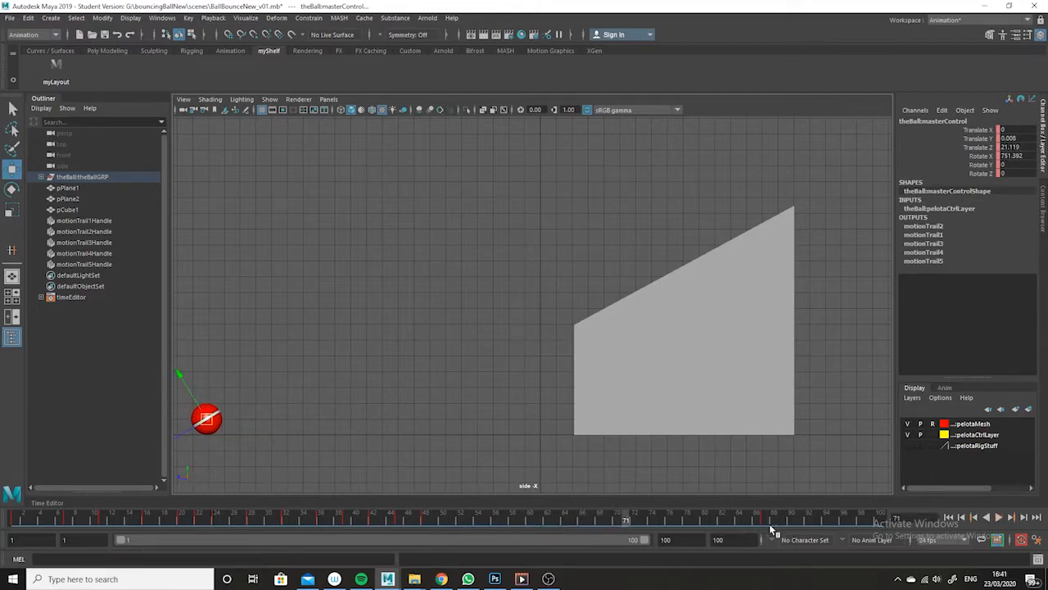
pyautogui.moveTo(311, 532); pyautogui.dragTo(66, 518)
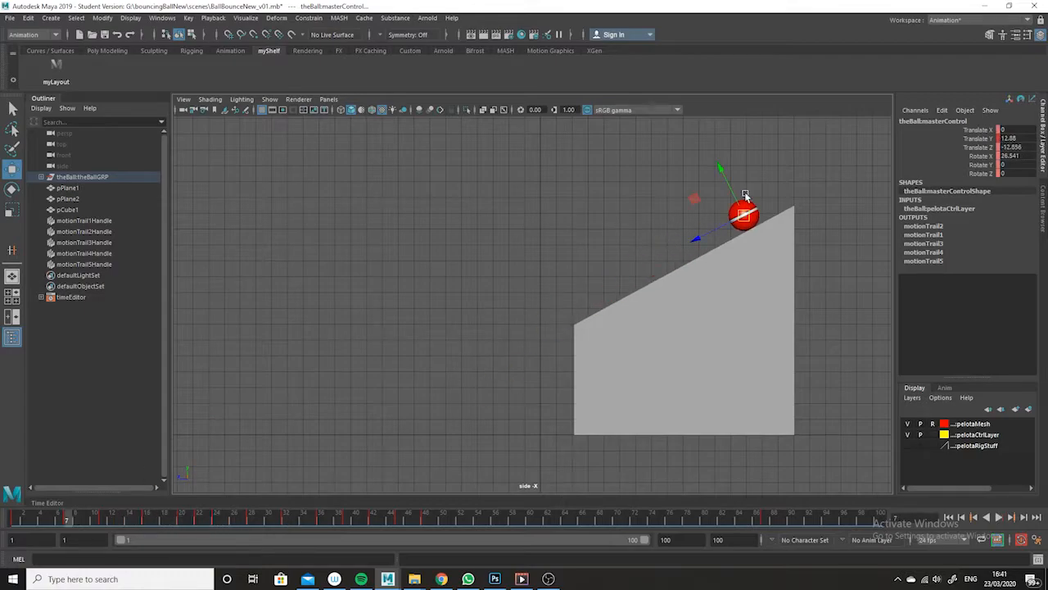
# - Show NURBS curves in the side view and select the ball's up control
pyautogui.click(271, 99)
pyautogui.click(327, 170)
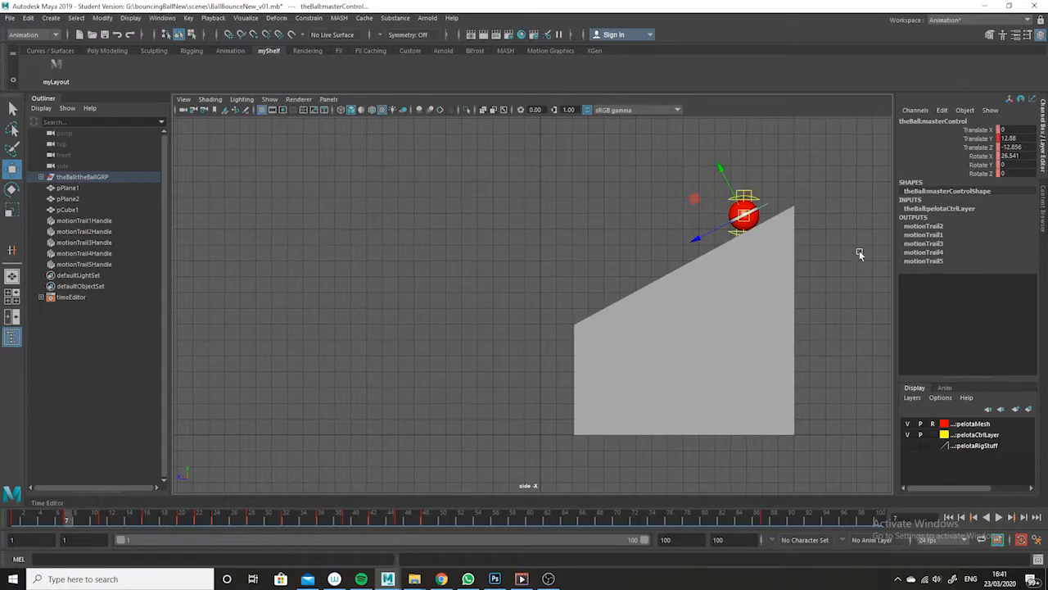
pyautogui.click(758, 199)
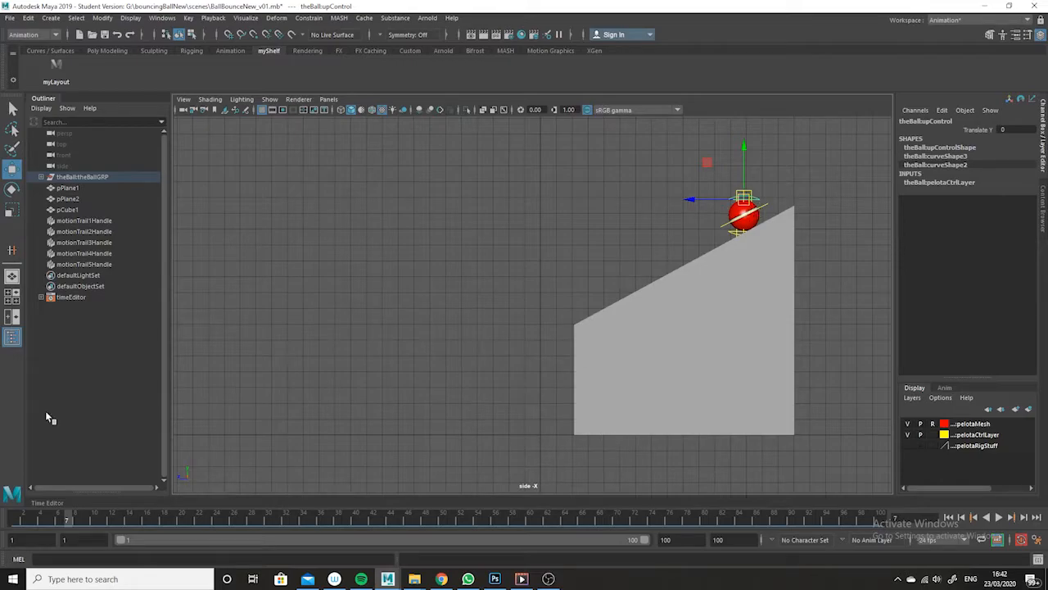
# - Key the up control at Translate Y 0 on frame 27, just before the ball hits the ground
pyautogui.moveTo(82, 519); pyautogui.dragTo(9, 516)
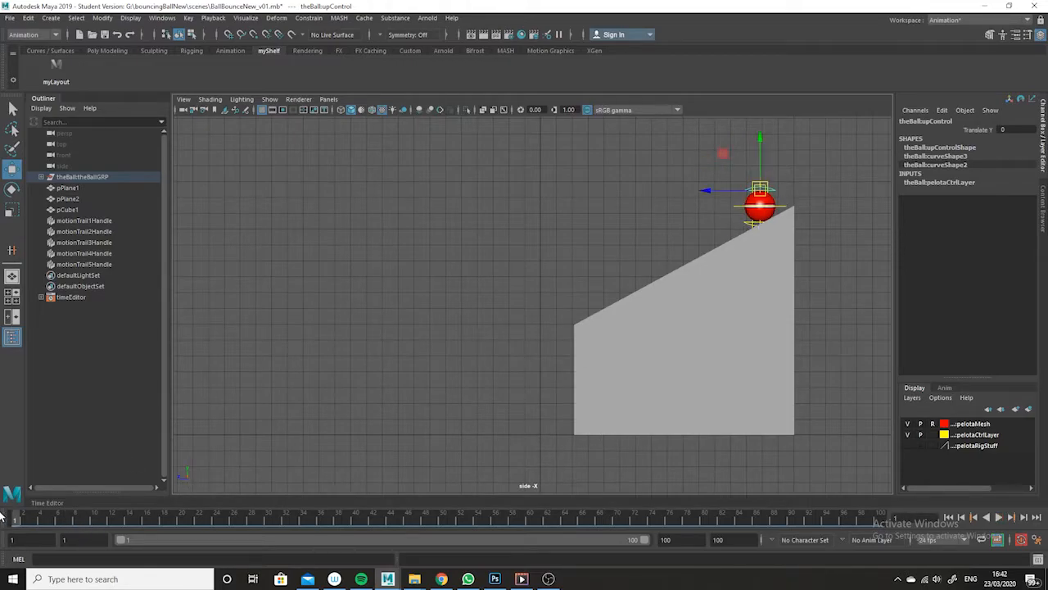
pyautogui.hotkey('alt', 'v')
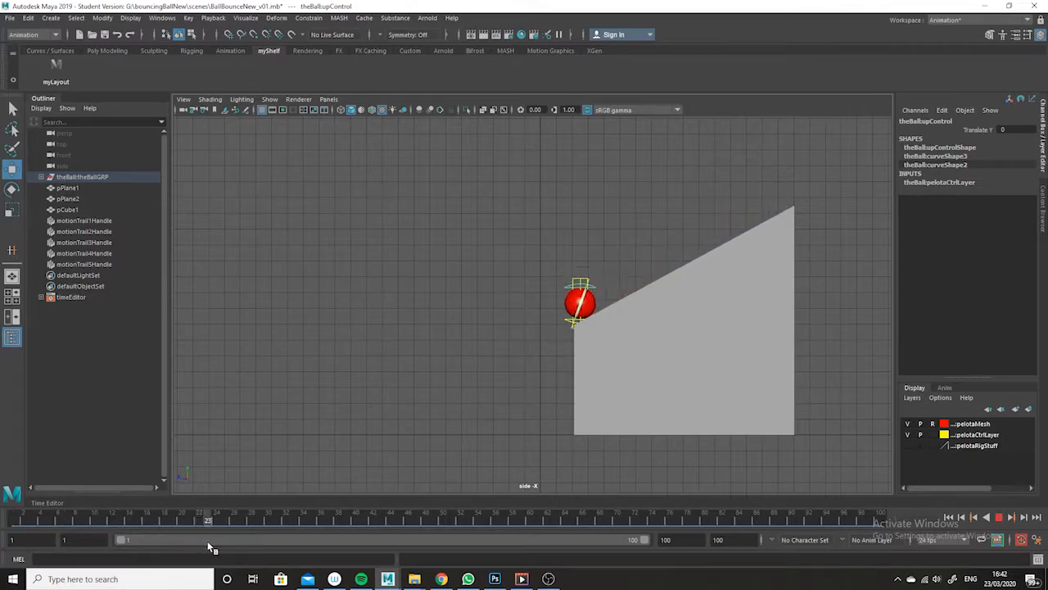
pyautogui.moveTo(205, 514)
pyautogui.mouseDown()
pyautogui.moveTo(251, 522)
pyautogui.moveTo(244, 516)
pyautogui.moveTo(244, 526)
pyautogui.mouseUp()
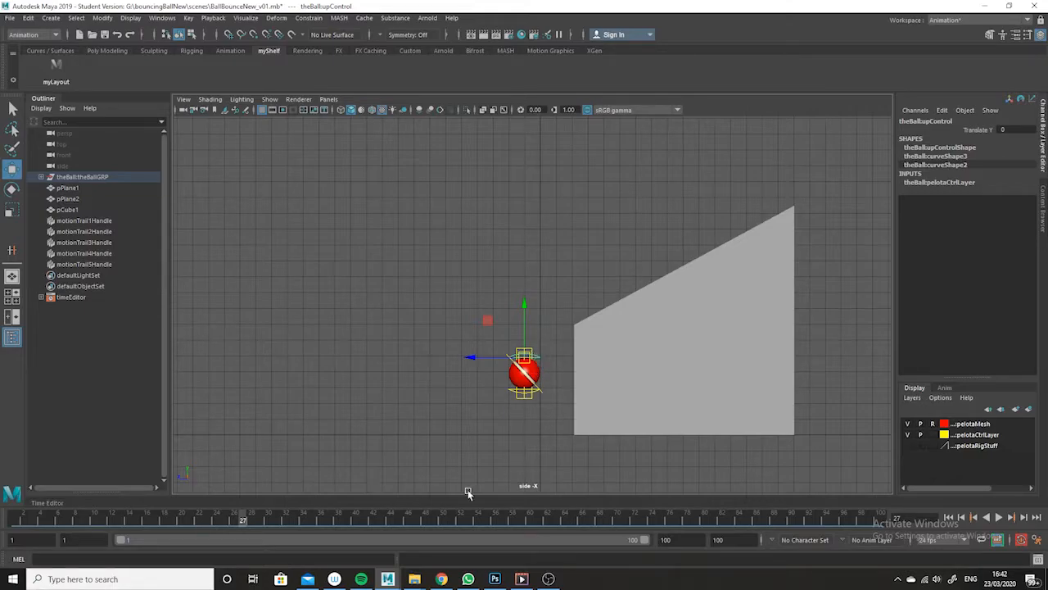
pyautogui.press('s')
# - Squash the ball on ground contact at frame 28 by lowering the up control to Translate Y -0.31, and key it
pyautogui.click(252, 522)
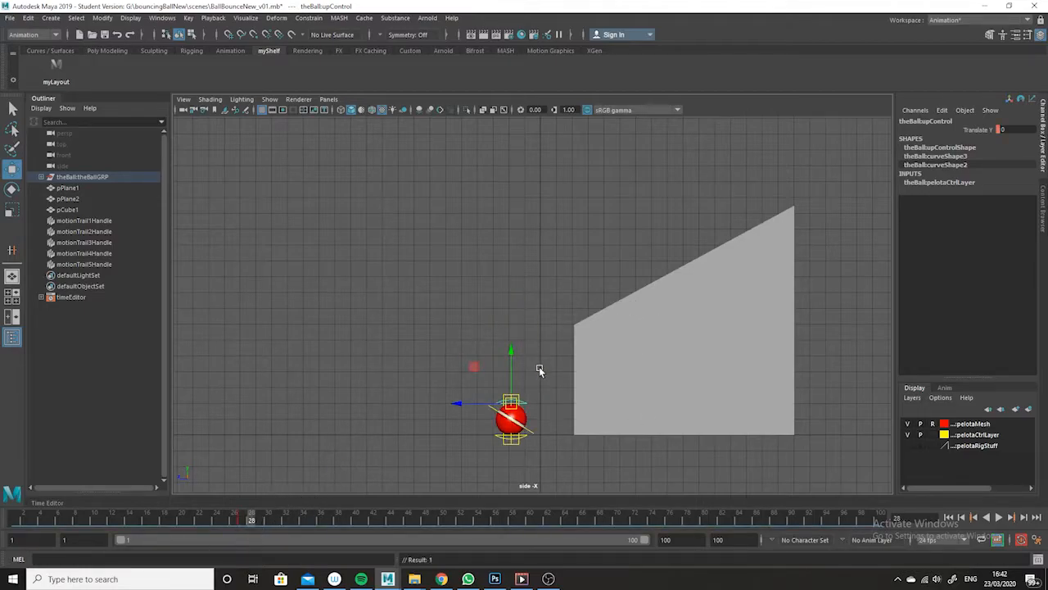
pyautogui.click(511, 351)
pyautogui.moveTo(511, 352)
pyautogui.mouseDown()
pyautogui.moveTo(509, 375)
pyautogui.moveTo(511, 358)
pyautogui.mouseUp()
pyautogui.press('s')
pyautogui.press('s')
pyautogui.press('s')
pyautogui.click(243, 521)
pyautogui.moveTo(244, 522); pyautogui.dragTo(251, 527)
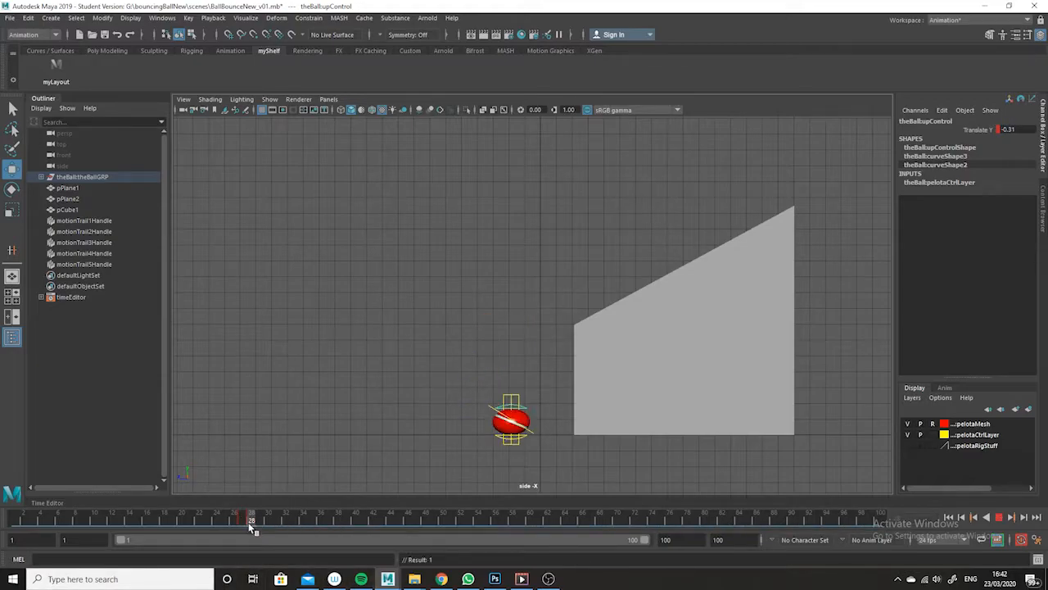
# - Stretch the ball at frame 29 by raising the up control to Translate Y 0.243, and key it
pyautogui.moveTo(254, 521); pyautogui.dragTo(257, 520)
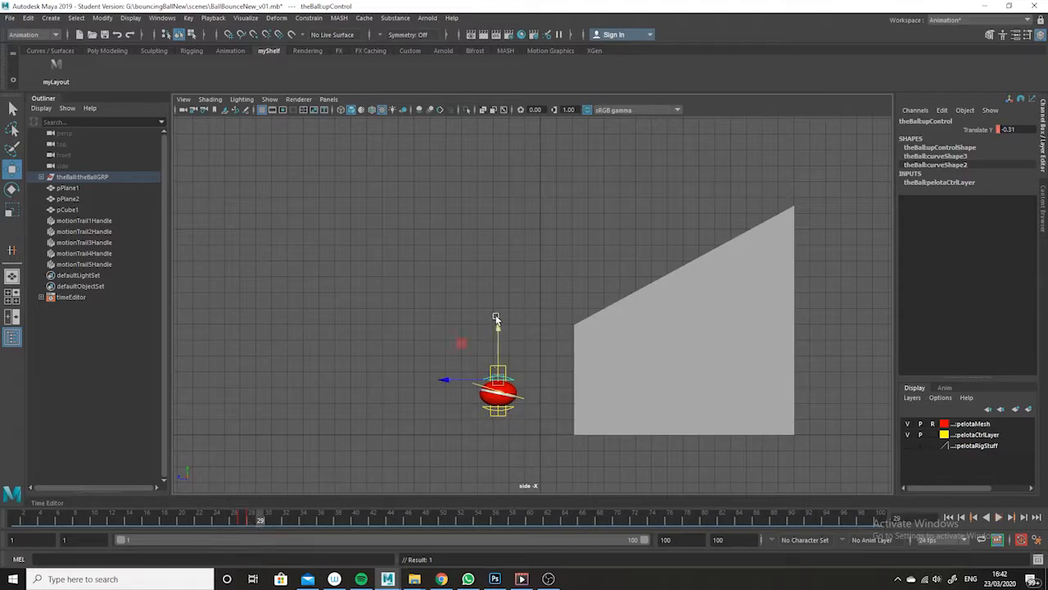
pyautogui.moveTo(497, 327); pyautogui.dragTo(493, 318)
pyautogui.press('s')
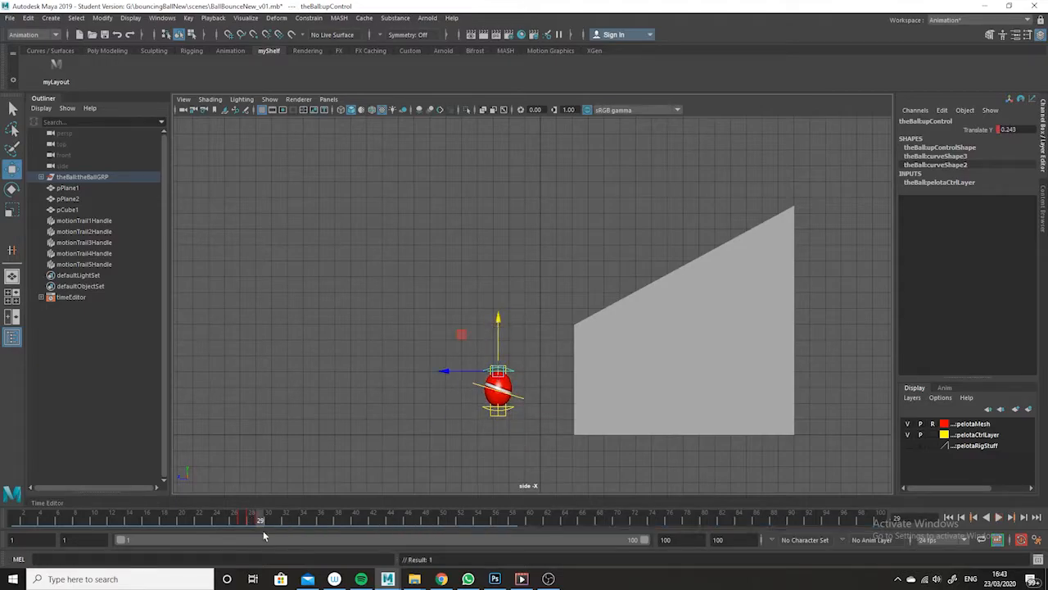
# - Set the up control's Translate Y to 0 at frame 31 to restore the ball's round shape
pyautogui.moveTo(263, 521); pyautogui.dragTo(278, 527)
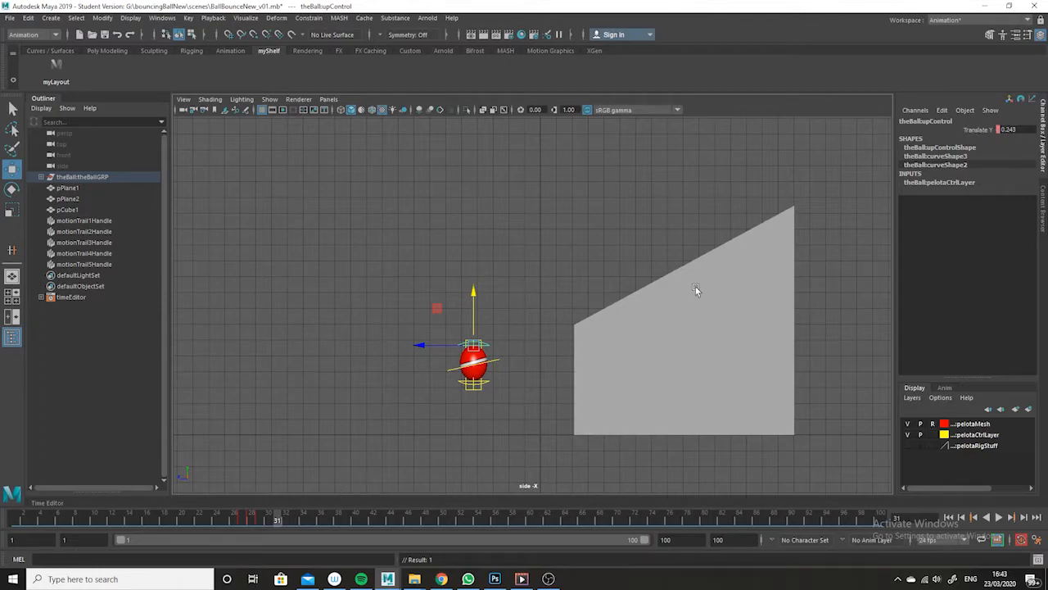
pyautogui.doubleClick(1023, 131)
pyautogui.press('Return')
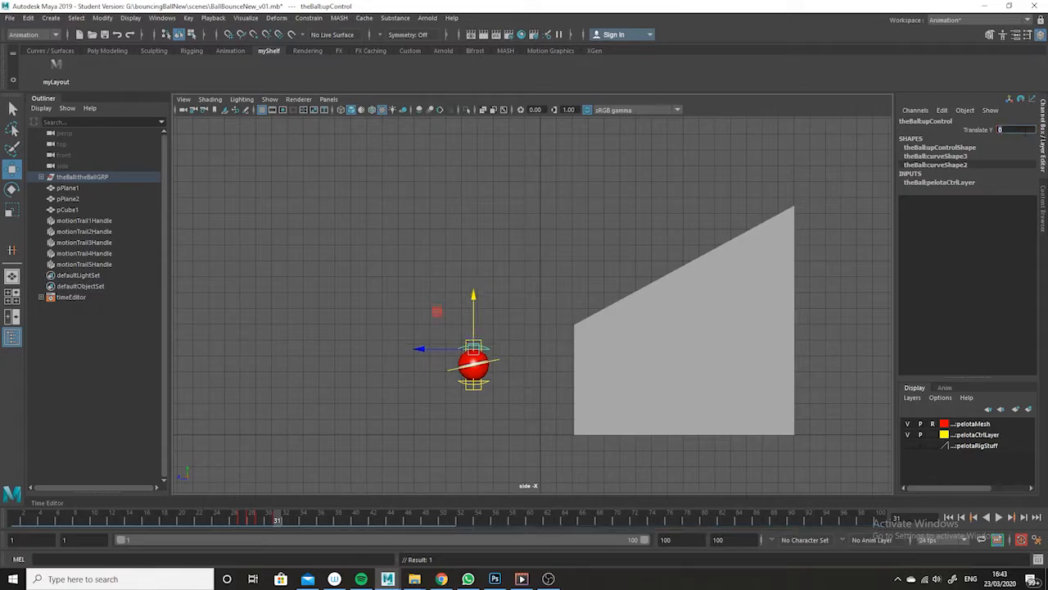
# - Move the up control's key from frame 31 to frame 30 so the stretch ends sooner
pyautogui.moveTo(279, 521)
pyautogui.mouseDown()
pyautogui.moveTo(242, 528)
pyautogui.moveTo(270, 521)
pyautogui.mouseUp()
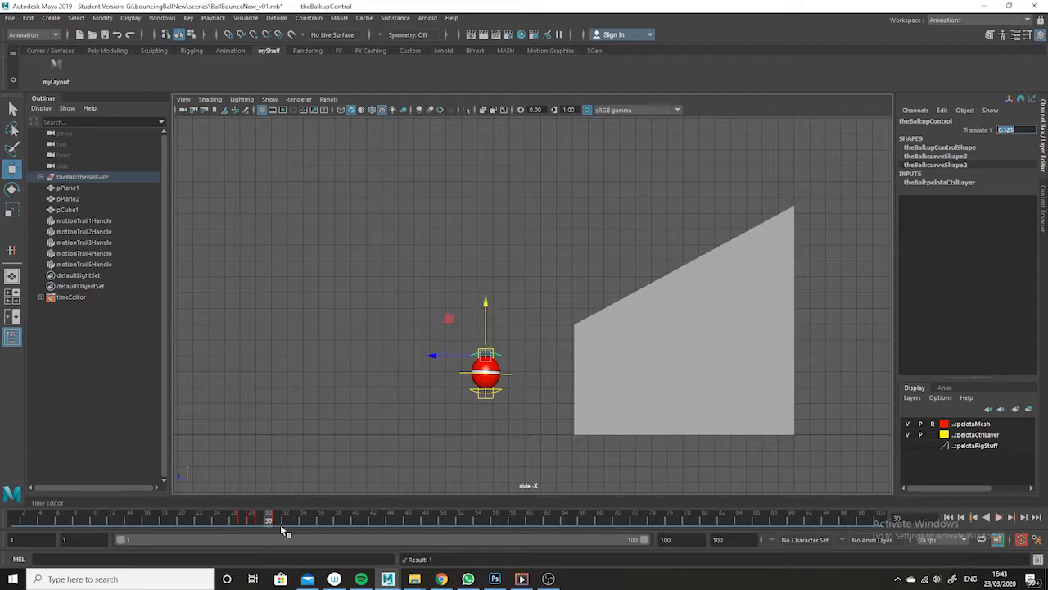
pyautogui.click(312, 519)
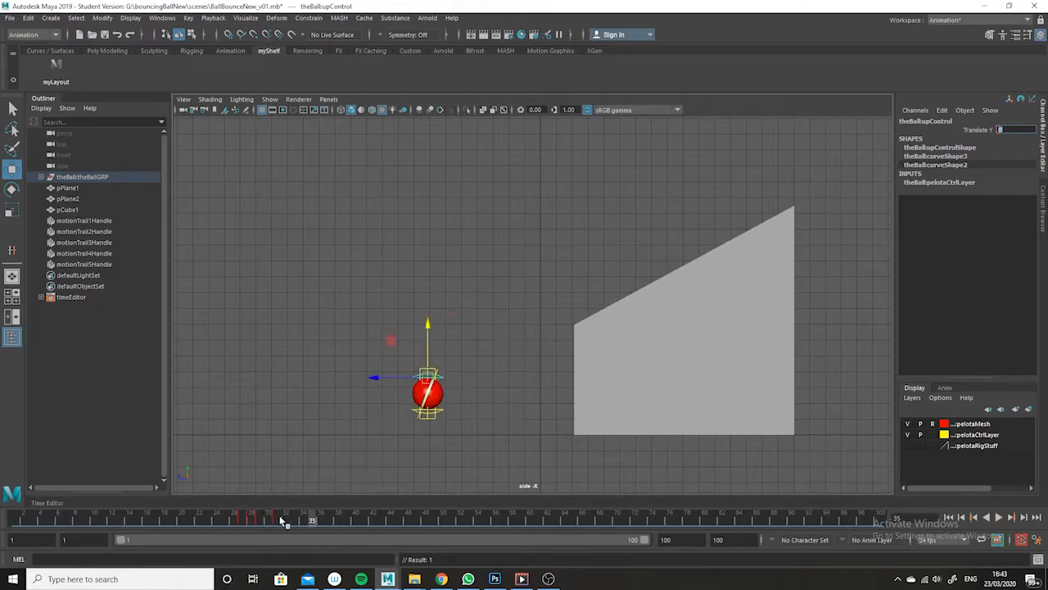
pyautogui.moveTo(273, 525); pyautogui.dragTo(312, 525)
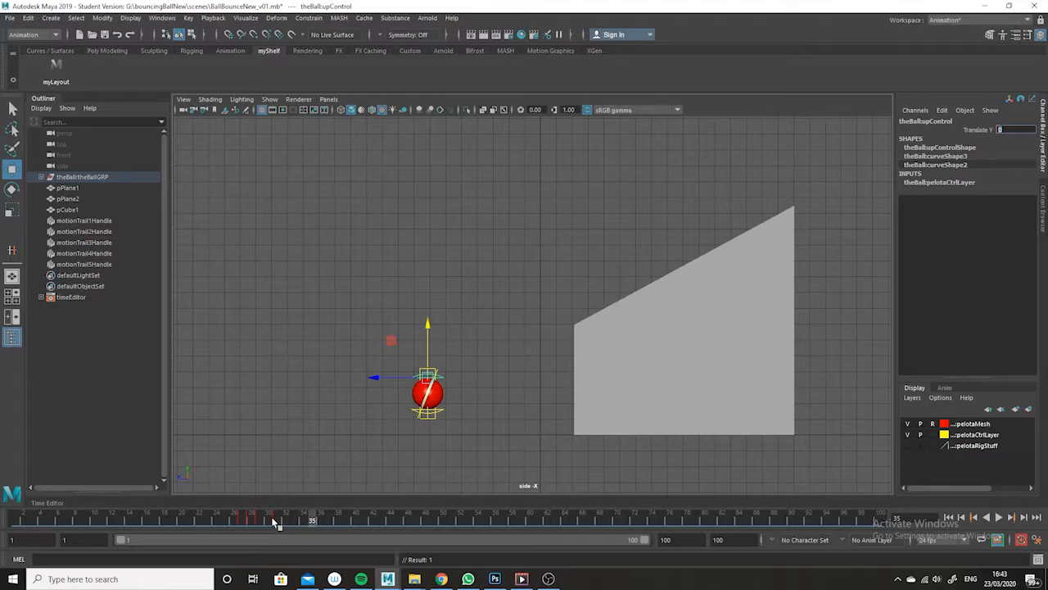
pyautogui.moveTo(271, 520); pyautogui.dragTo(275, 521)
pyautogui.click(313, 519)
pyautogui.click(271, 521)
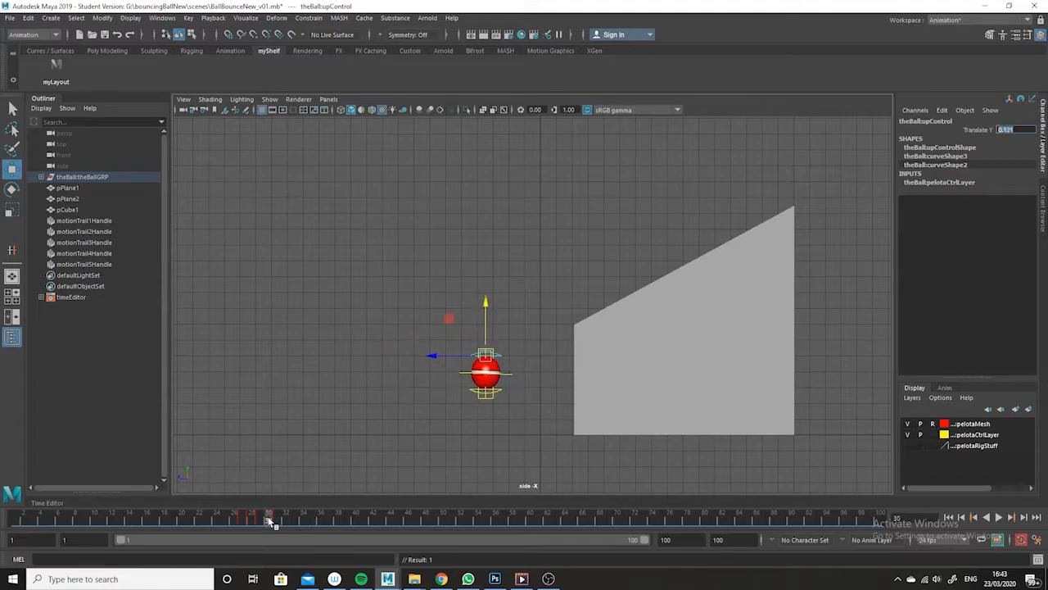
pyautogui.keyDown('shift'); pyautogui.moveTo(268, 521); pyautogui.dragTo(271, 521); pyautogui.keyUp('shift')
pyautogui.click(304, 520)
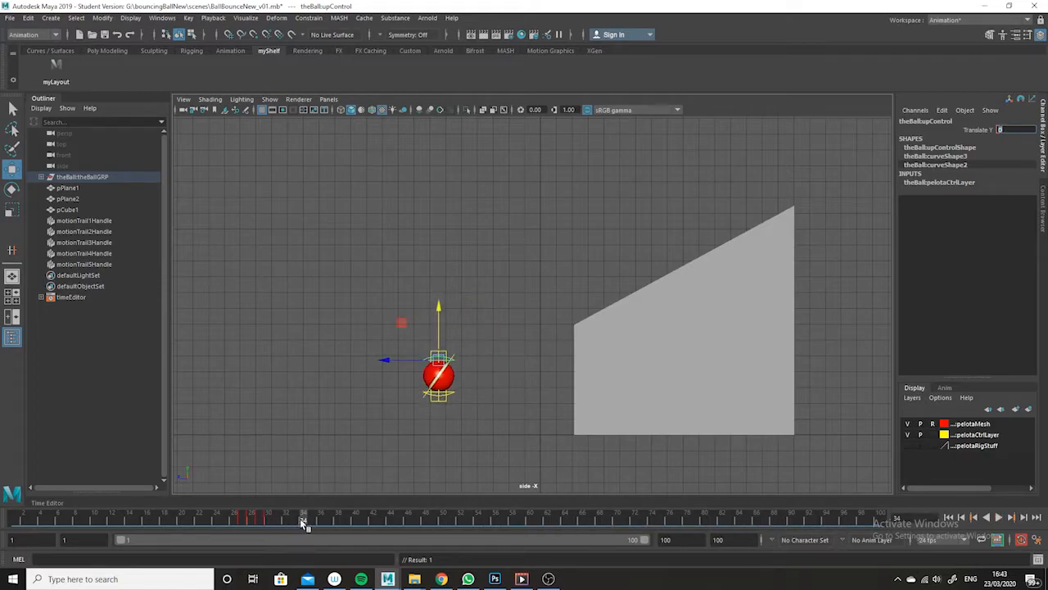
# - Play back and scrub the first bounce to check the timing of the squash and stretch
pyautogui.hotkey('alt', 'v')
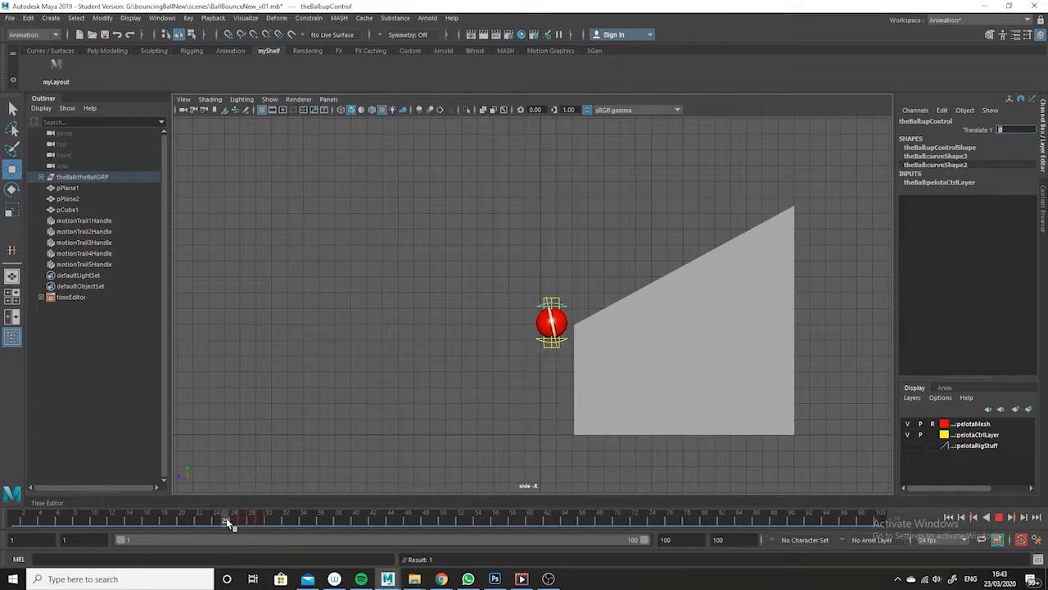
pyautogui.click(217, 518)
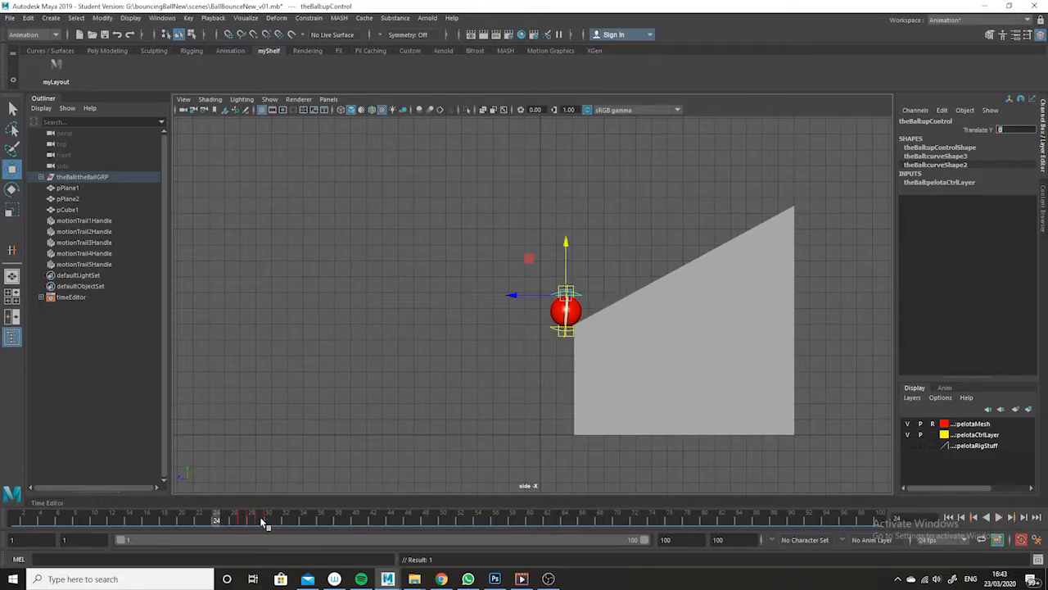
pyautogui.keyDown('shift'); pyautogui.moveTo(414, 525); pyautogui.dragTo(721, 521); pyautogui.keyUp('shift')
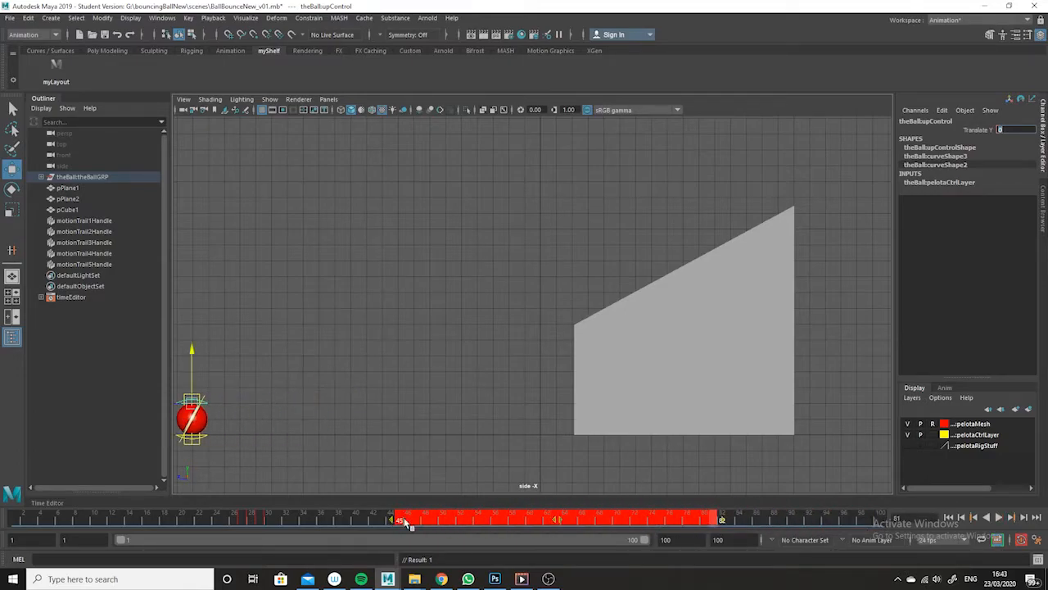
pyautogui.click(337, 522)
pyautogui.click(265, 522)
pyautogui.hotkey('alt', 'v')
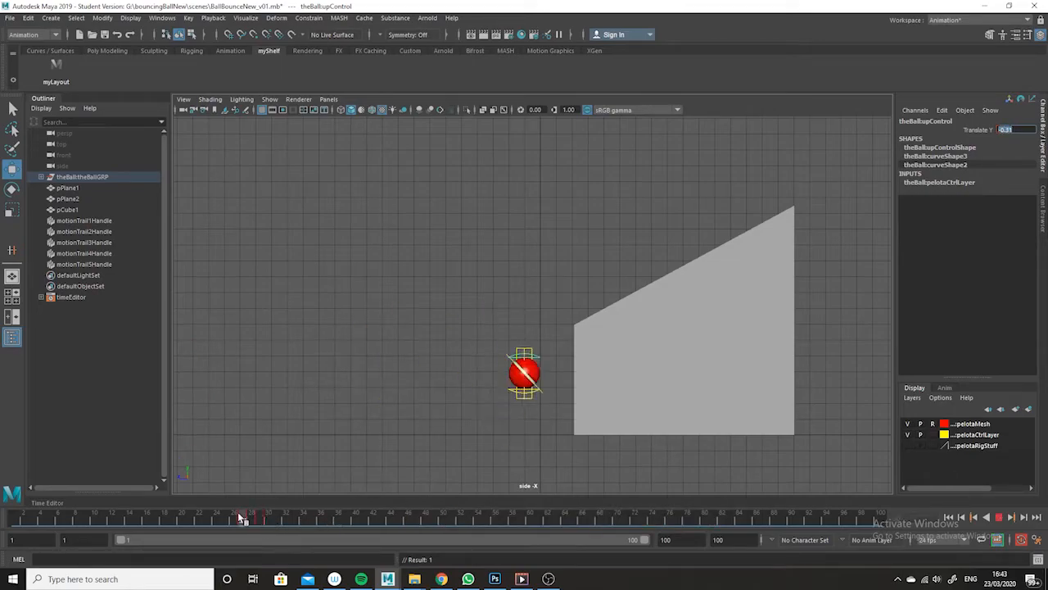
pyautogui.moveTo(239, 520)
pyautogui.mouseDown()
pyautogui.moveTo(275, 519)
pyautogui.moveTo(191, 520)
pyautogui.mouseUp()
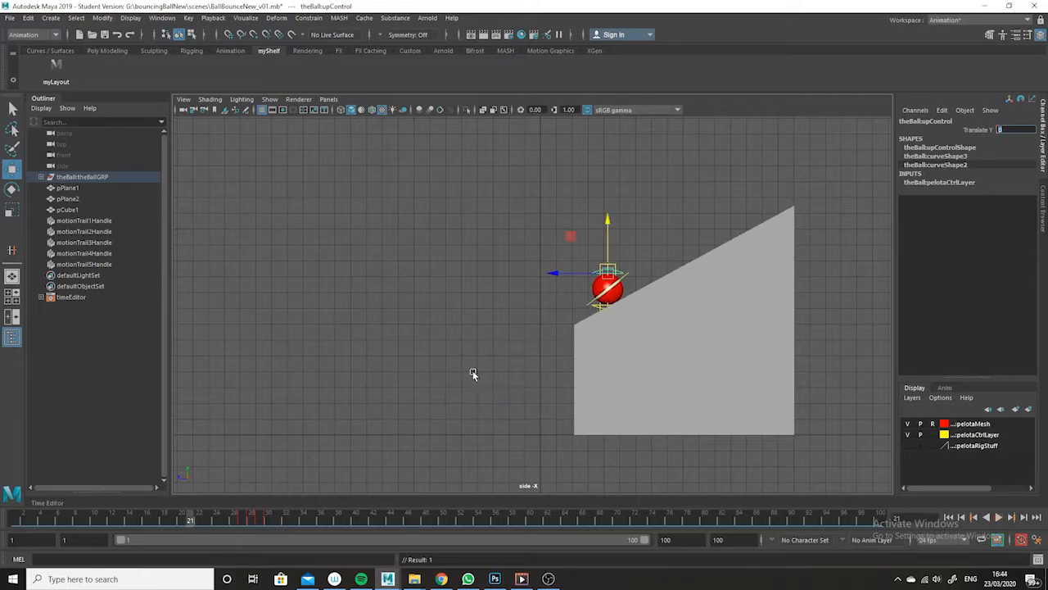
# - Select the ball's ssOrientControl and key its Rotate X, Y and Z channels at 0 on frame 28
pyautogui.click(663, 221)
pyautogui.click(610, 268)
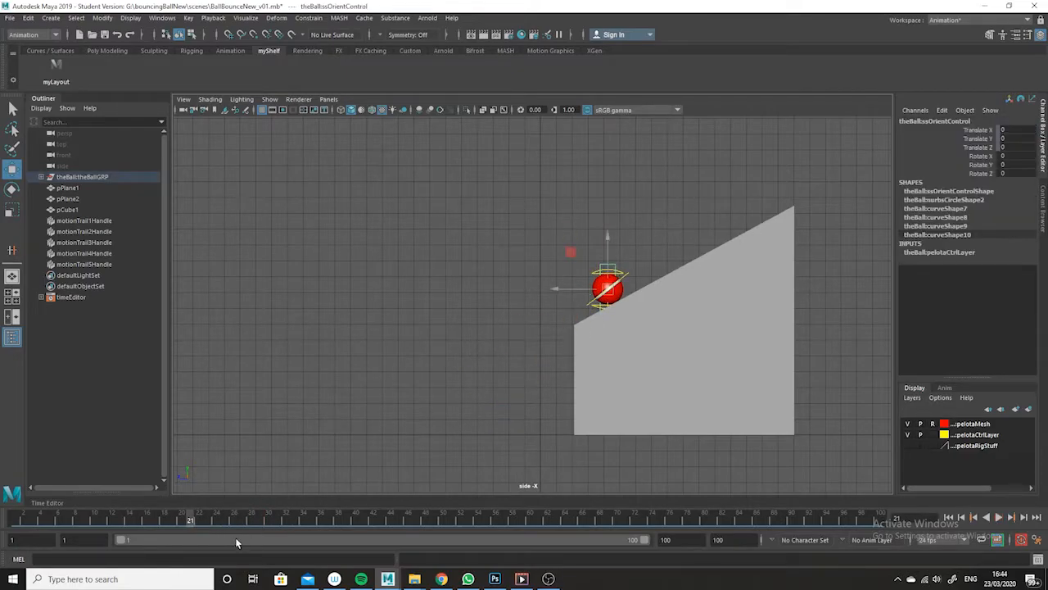
pyautogui.moveTo(189, 527); pyautogui.dragTo(248, 524)
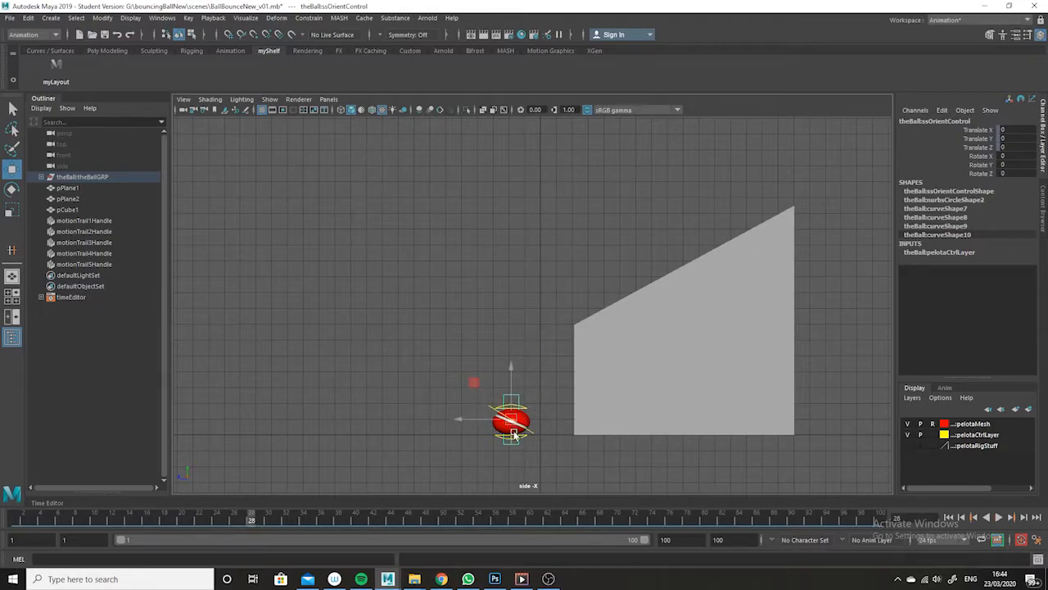
pyautogui.moveTo(253, 521); pyautogui.dragTo(253, 519)
pyautogui.moveTo(981, 156); pyautogui.dragTo(981, 168)
pyautogui.rightClick(980, 168)
pyautogui.click(974, 186)
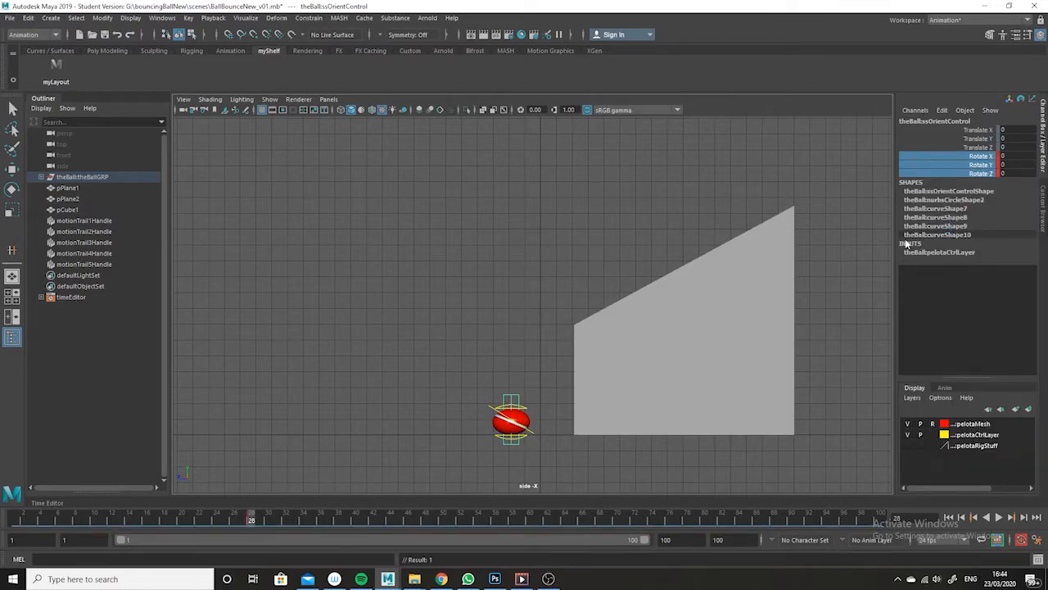
# - Tilt the stretched ball at frame 29 by rotating ssOrientControl to Rotate X 18.963
pyautogui.moveTo(248, 524); pyautogui.dragTo(255, 521)
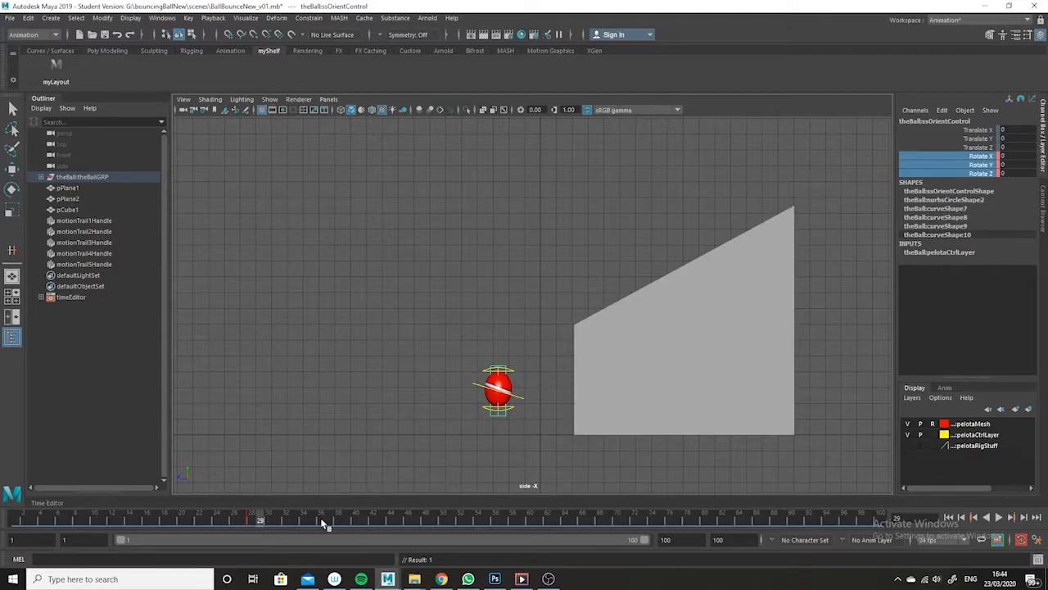
pyautogui.click(251, 521)
pyautogui.click(259, 521)
pyautogui.click(12, 188)
pyautogui.moveTo(533, 359); pyautogui.dragTo(513, 361)
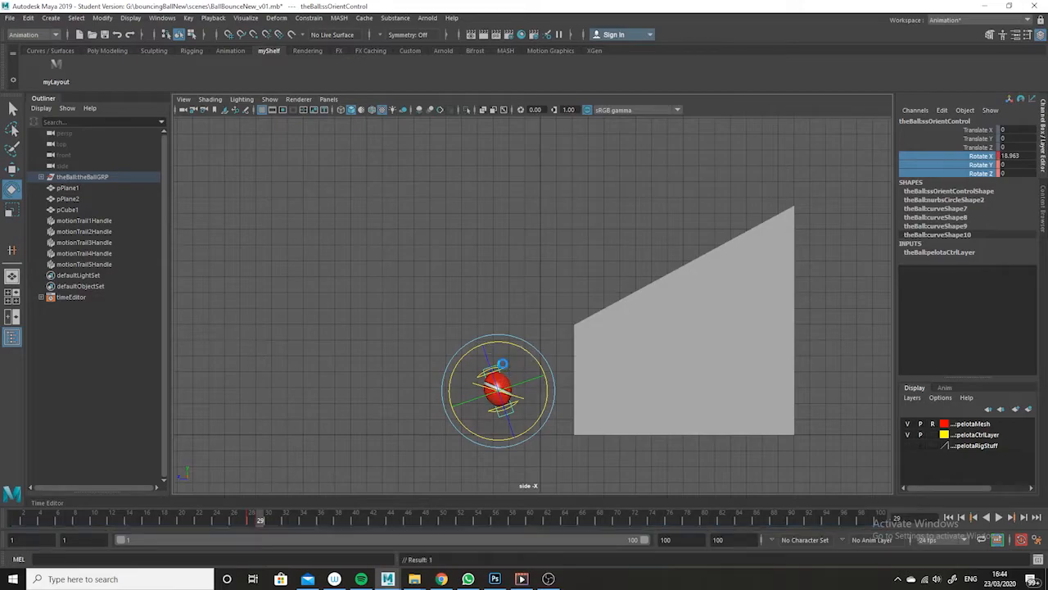
# - Set ssOrientControl's Rotate X back to 0 at frame 31
pyautogui.click(268, 519)
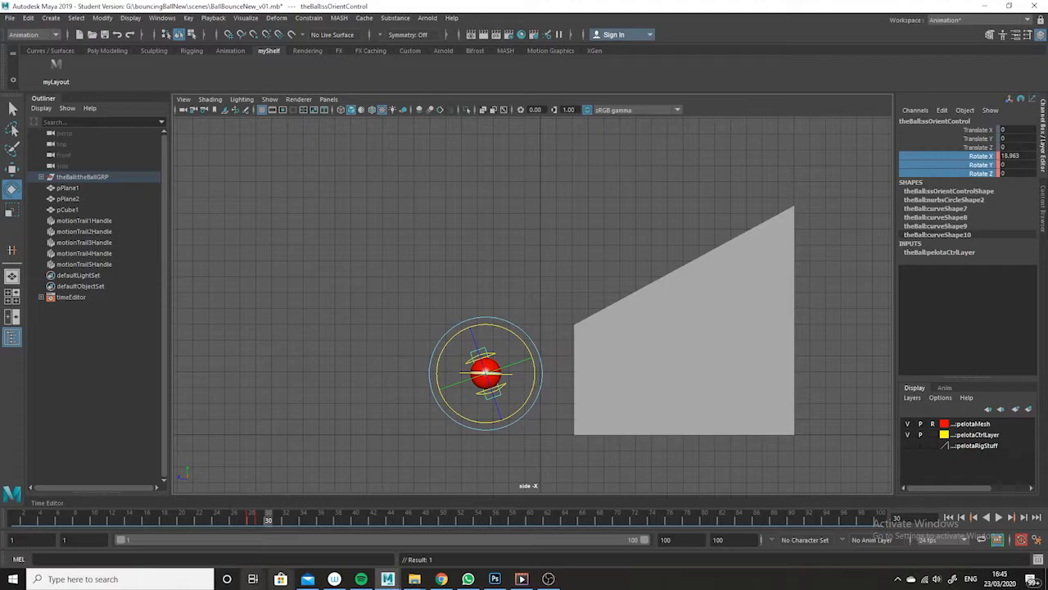
pyautogui.click(278, 518)
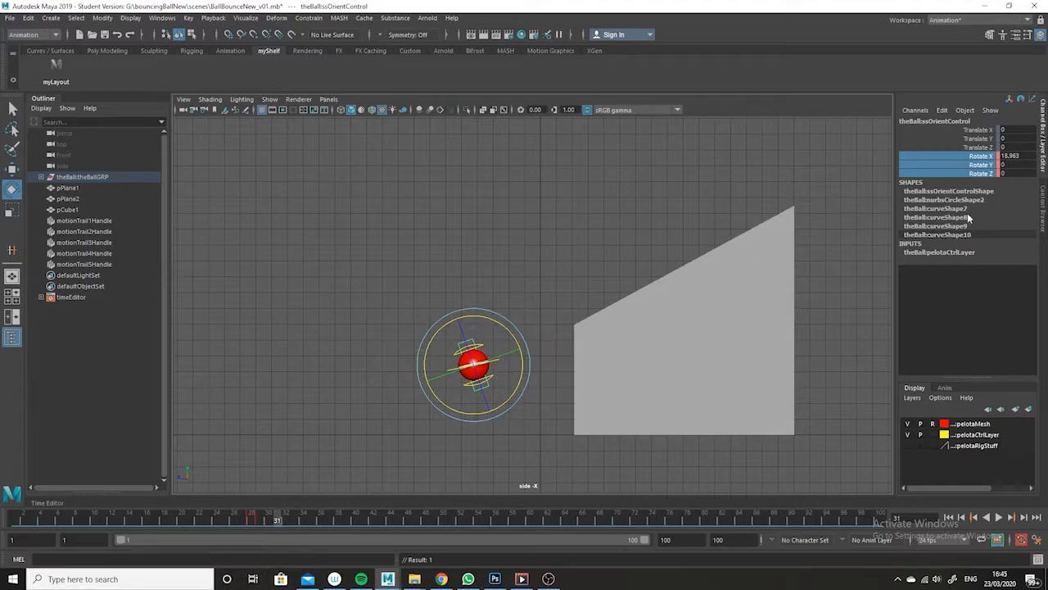
pyautogui.doubleClick(1013, 155)
pyautogui.write('0')
pyautogui.press('Return')
pyautogui.moveTo(280, 529)
pyautogui.mouseDown()
pyautogui.moveTo(263, 516)
pyautogui.moveTo(112, 517)
pyautogui.moveTo(288, 535)
pyautogui.mouseUp()
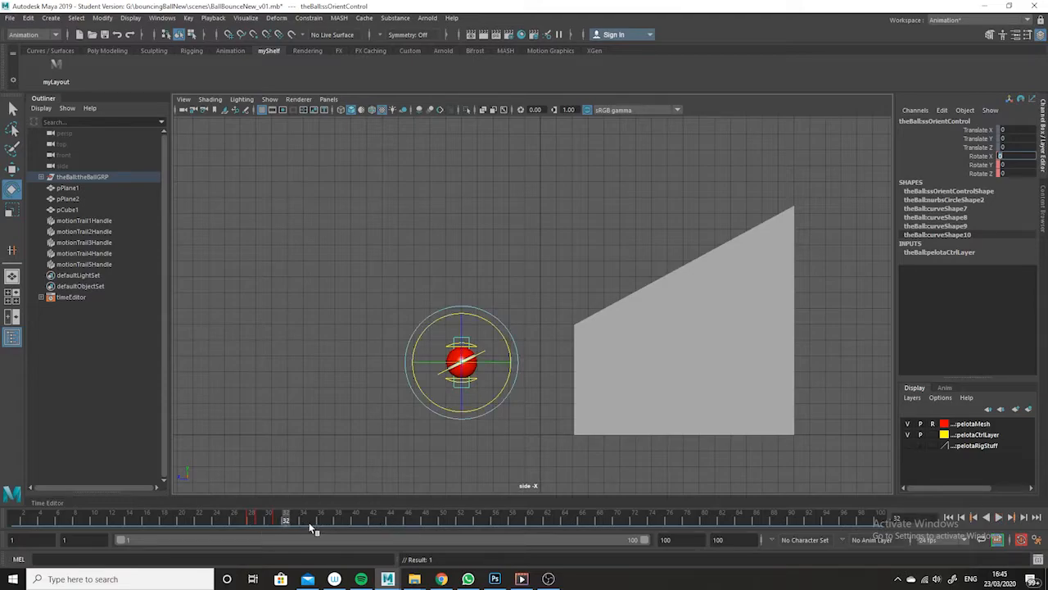
# - Select the ball's upControl and key its Translate Y at 0 on frame 35, before the second bounce
pyautogui.moveTo(286, 518); pyautogui.dragTo(319, 529)
pyautogui.click(470, 353)
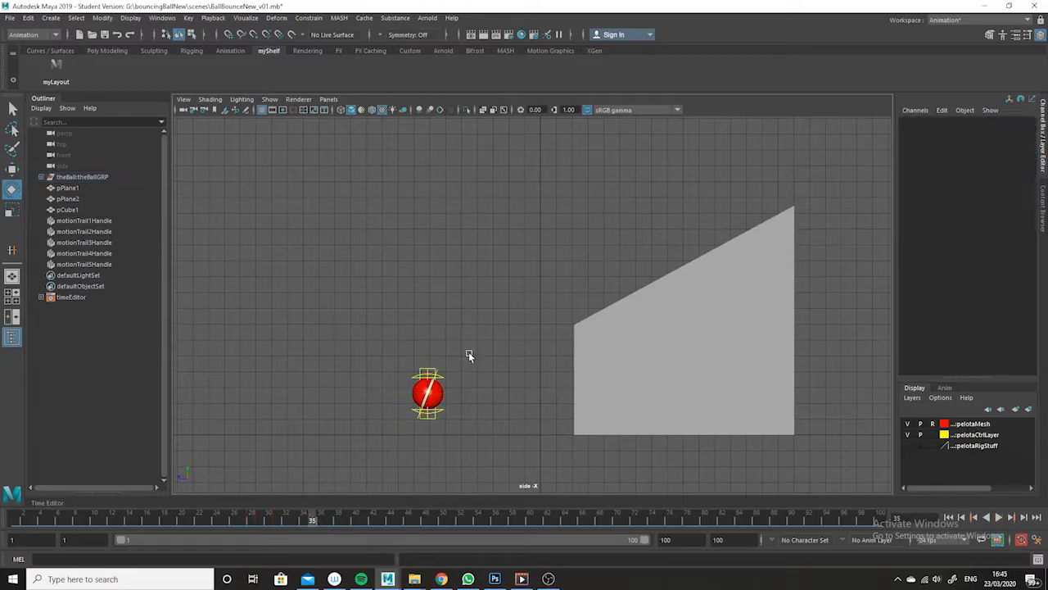
pyautogui.click(443, 378)
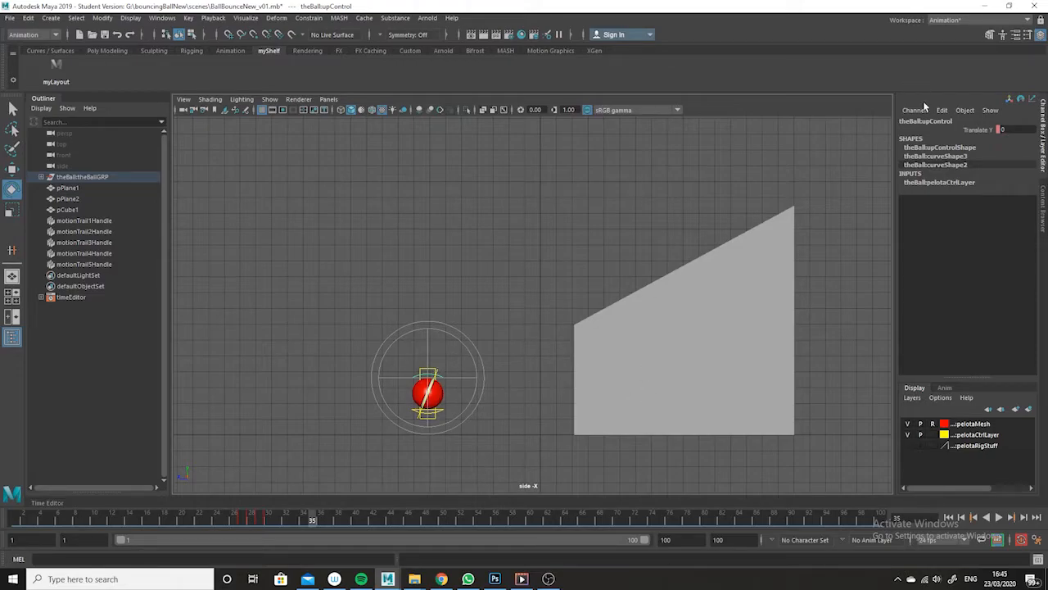
pyautogui.click(982, 131)
pyautogui.rightClick(987, 132)
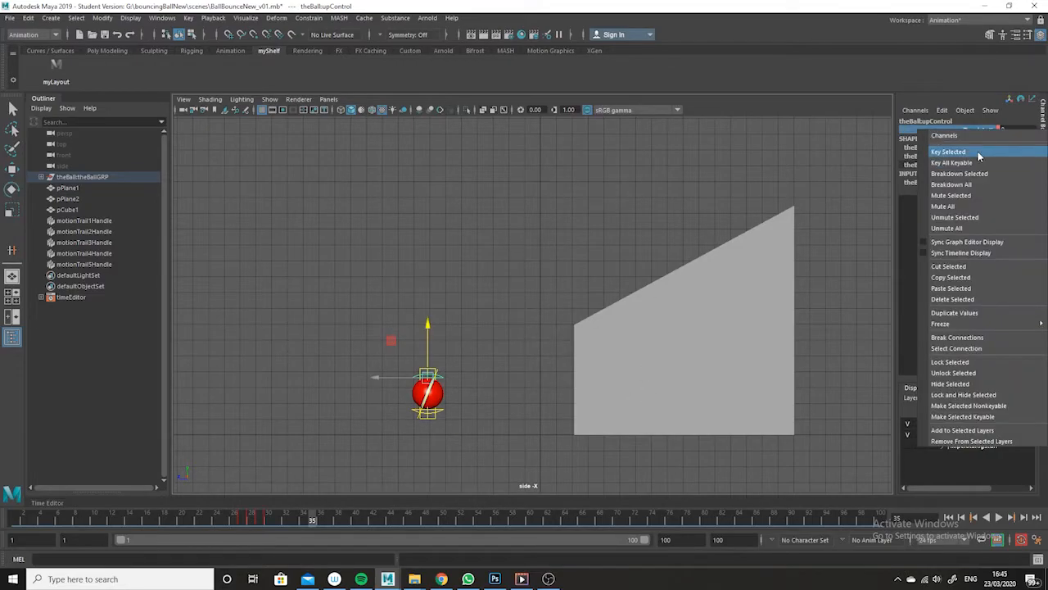
pyautogui.click(979, 153)
# - Squash the ball at frame 36 with upControl's Translate Y at -0.207 and stretch it at frame 37 with 0.138
pyautogui.click(315, 519)
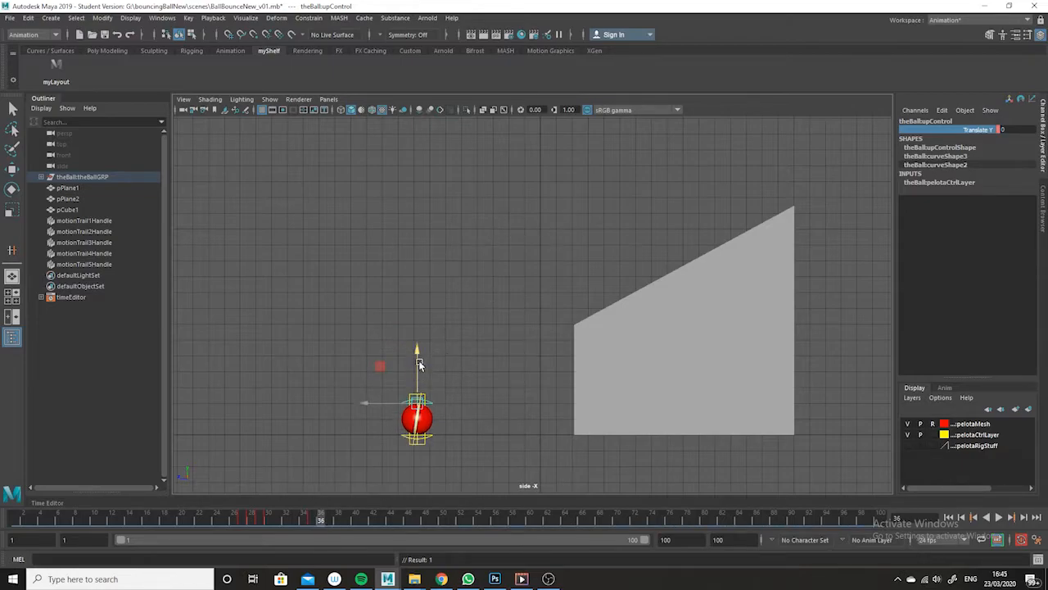
pyautogui.moveTo(416, 349); pyautogui.dragTo(416, 354)
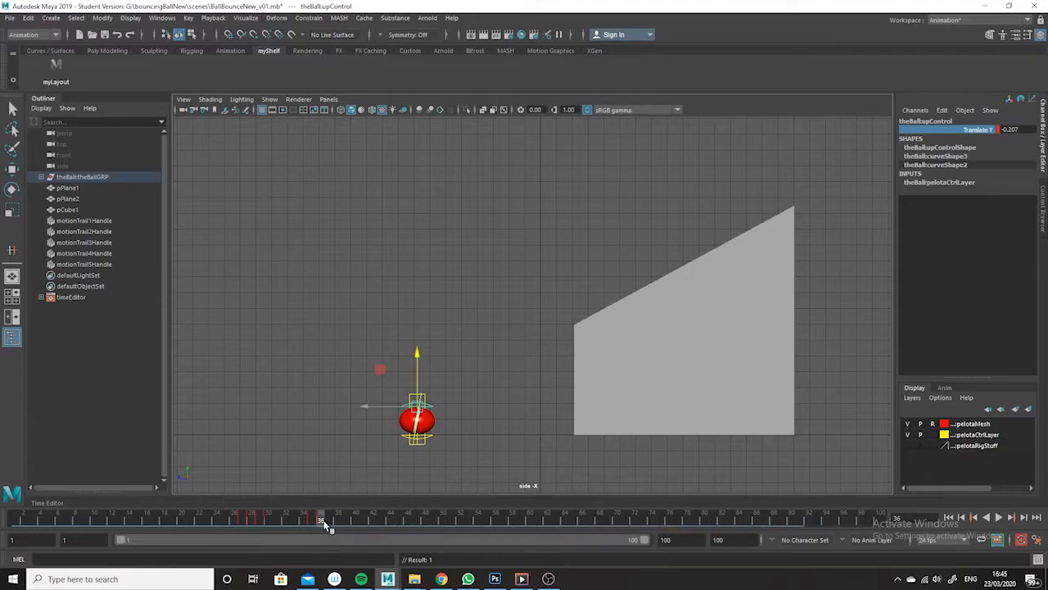
pyautogui.moveTo(324, 522); pyautogui.dragTo(330, 525)
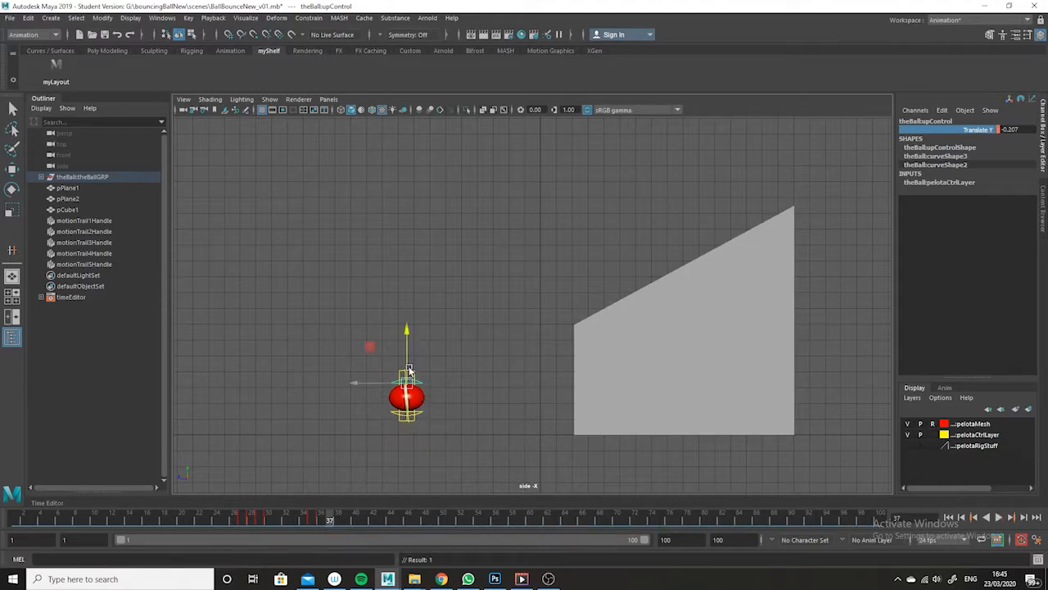
pyautogui.moveTo(410, 346); pyautogui.dragTo(410, 328)
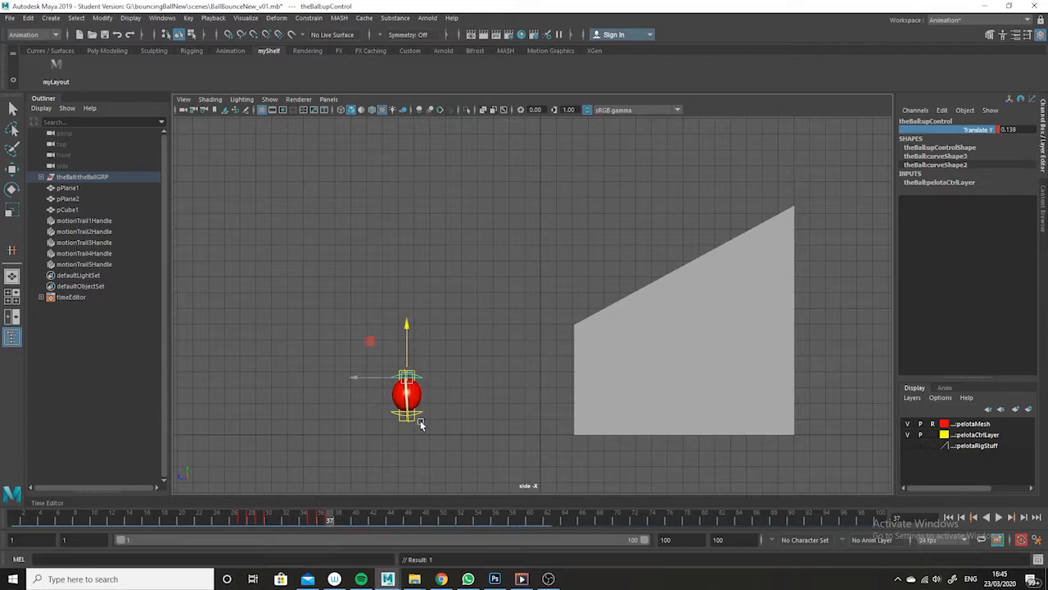
# - Set upControl's Translate Y back to 0 at frame 38
pyautogui.click(334, 521)
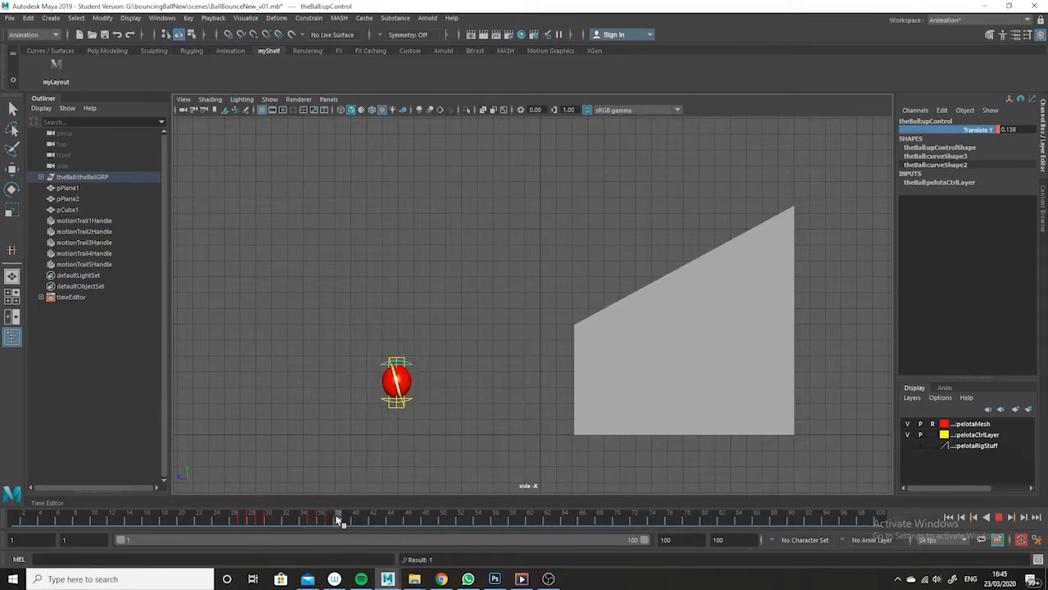
pyautogui.doubleClick(1009, 130)
pyautogui.write('0')
pyautogui.press('Return')
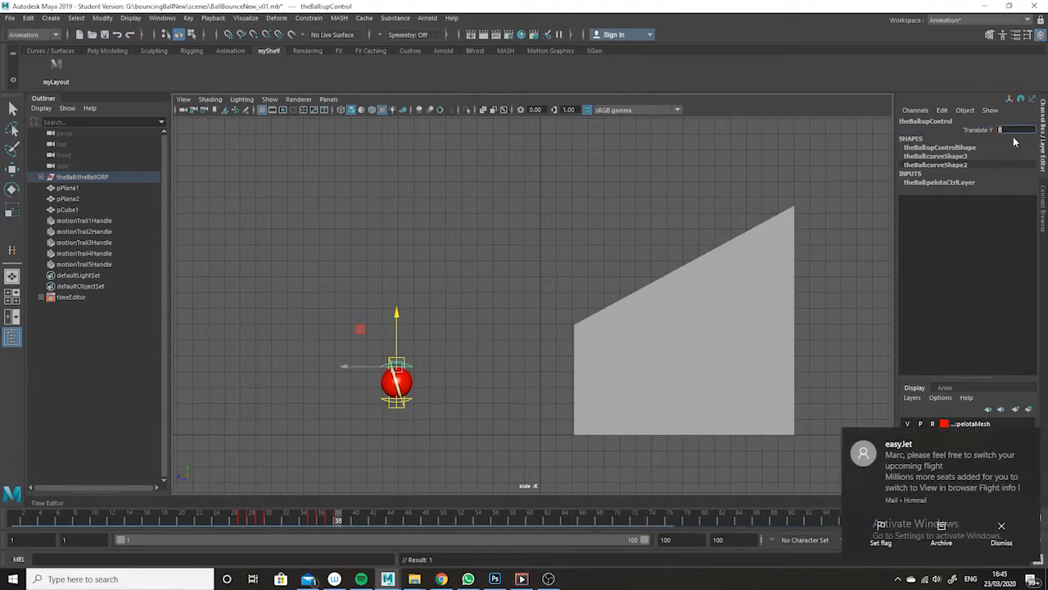
pyautogui.moveTo(338, 523); pyautogui.dragTo(341, 499)
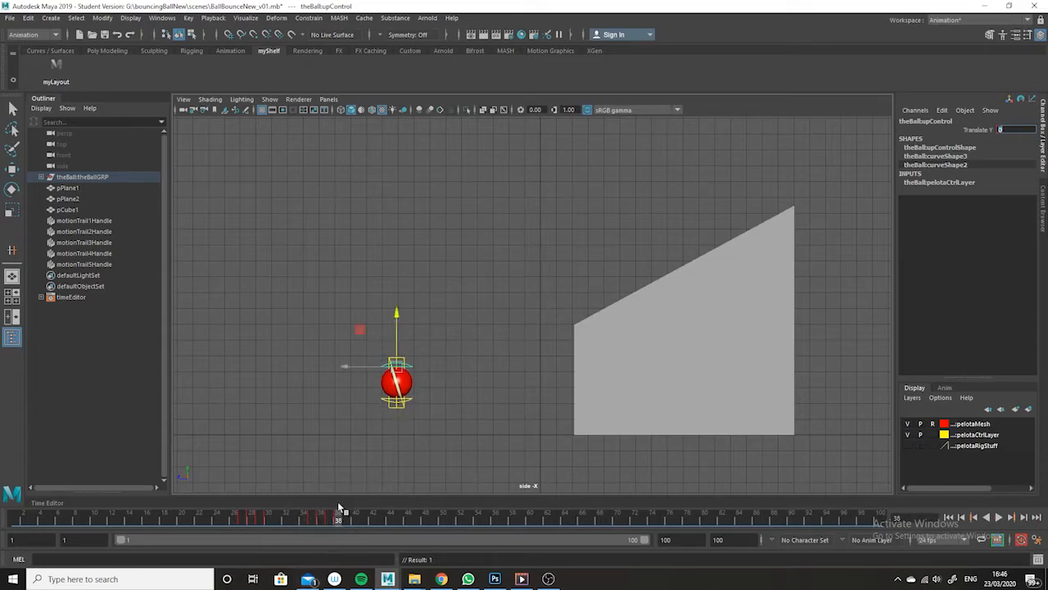
# - Select the ball's ssOrientControl and key its Rotate X, Y and Z channels at 0 on frame 36
pyautogui.press('e')
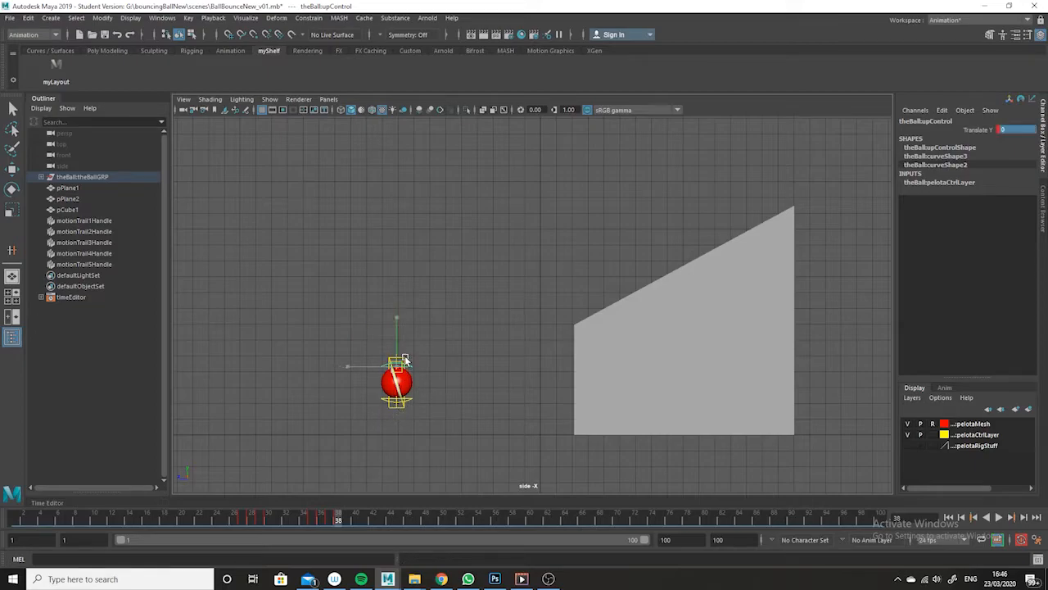
pyautogui.click(409, 350)
pyautogui.click(406, 397)
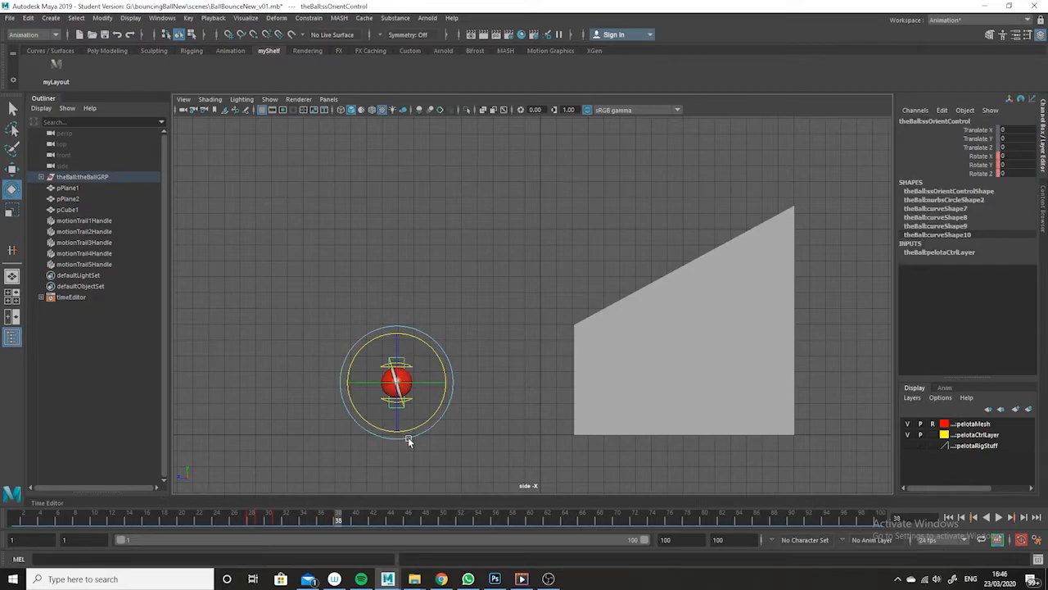
pyautogui.moveTo(335, 520); pyautogui.dragTo(312, 522)
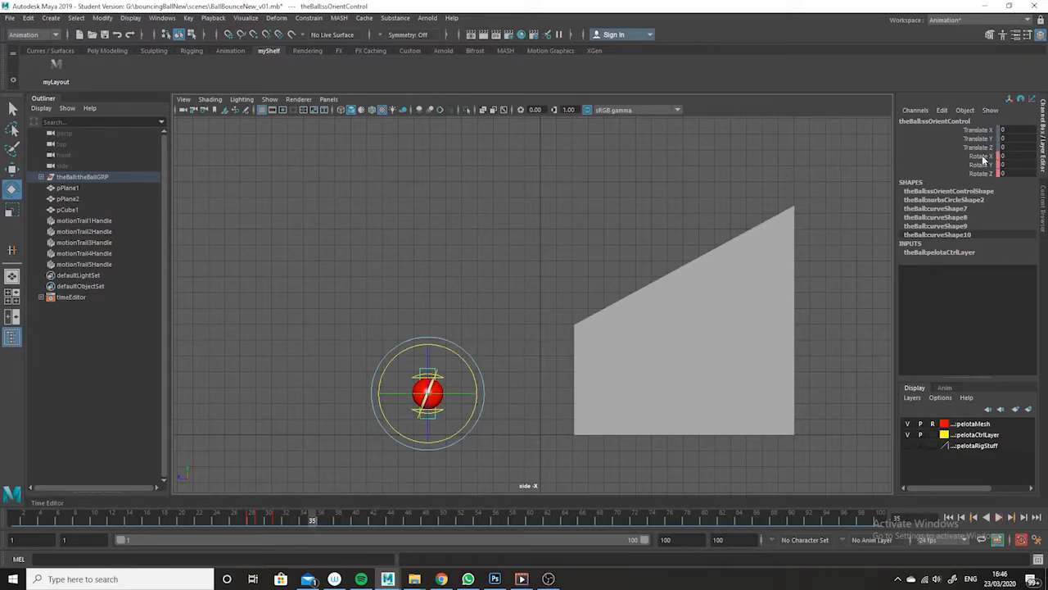
pyautogui.moveTo(318, 524); pyautogui.dragTo(320, 522)
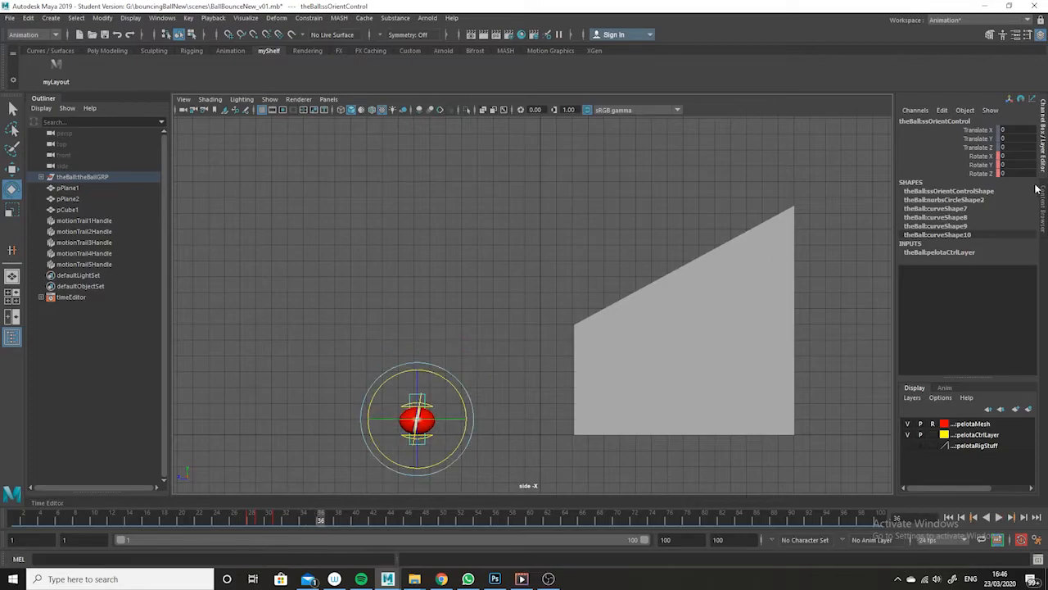
pyautogui.moveTo(983, 156); pyautogui.dragTo(983, 173)
pyautogui.rightClick(983, 173)
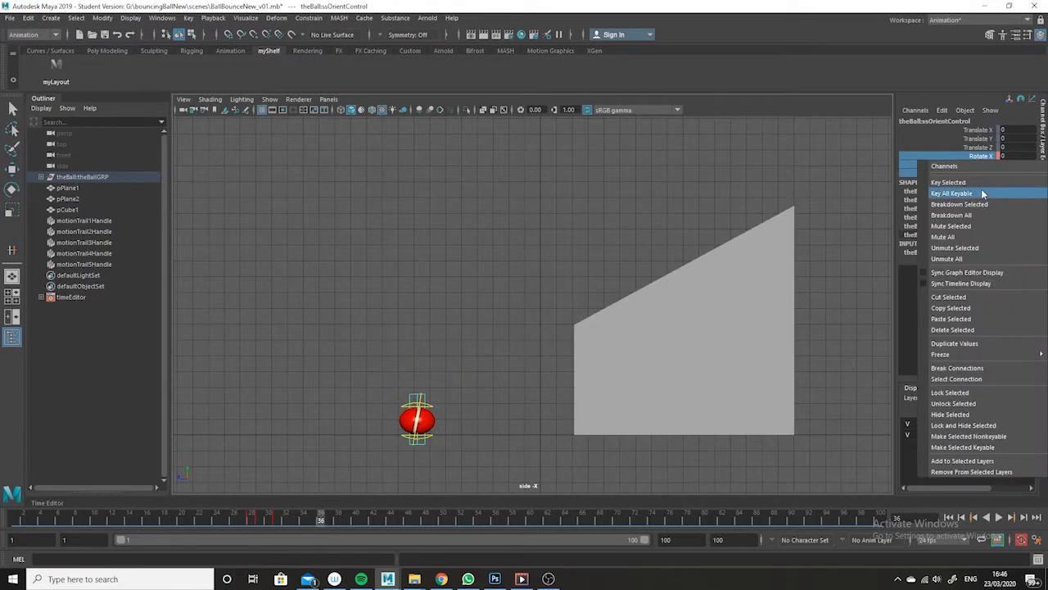
pyautogui.click(981, 182)
# - Tilt the stretched ball at frame 37 by rotating ssOrientControl to Rotate X 24.182
pyautogui.click(329, 520)
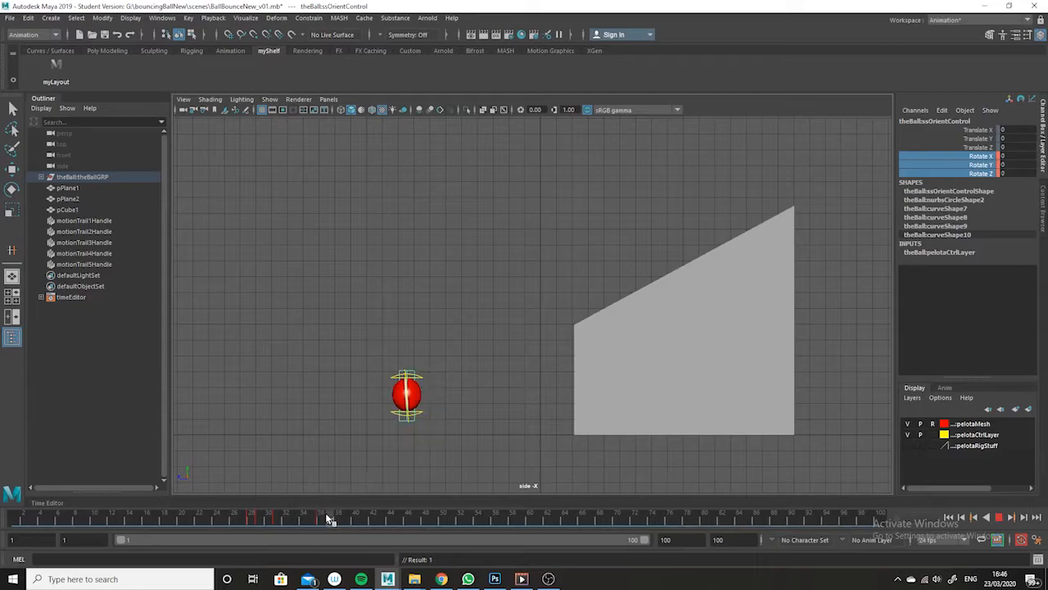
pyautogui.click(12, 188)
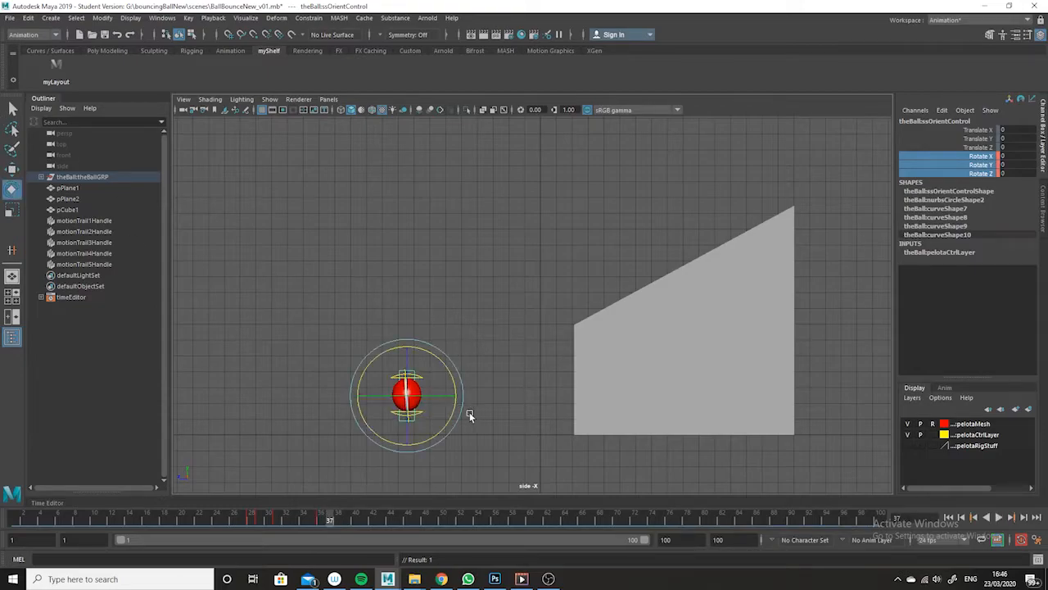
pyautogui.moveTo(447, 367); pyautogui.dragTo(430, 370)
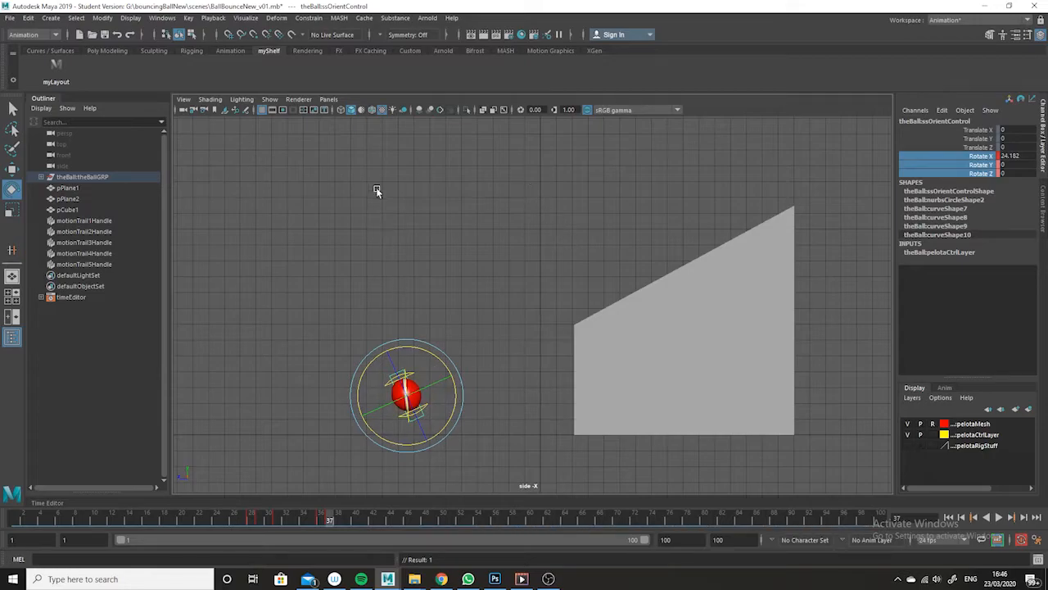
# - Create a motion trail for the ball's masterControl and turn on the display of motion trails in the side view
pyautogui.click(438, 402)
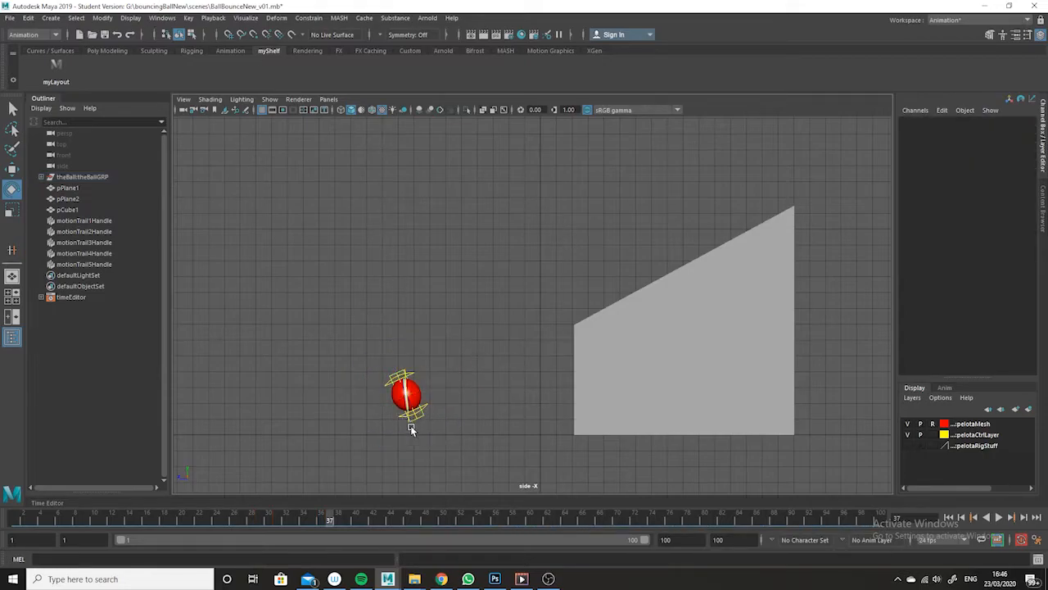
pyautogui.click(406, 423)
pyautogui.click(460, 367)
pyautogui.click(406, 385)
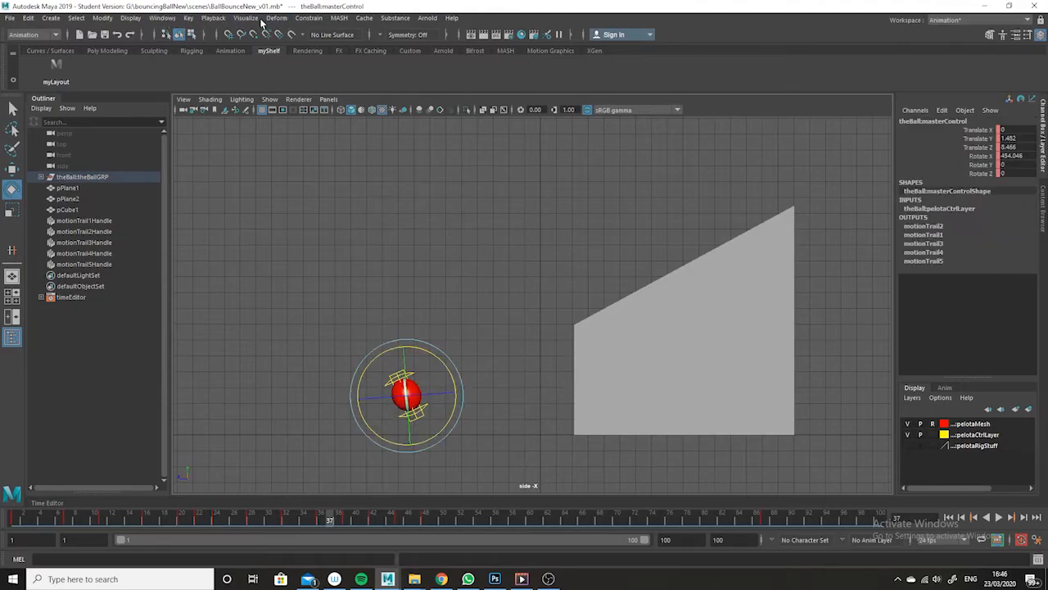
pyautogui.click(246, 17)
pyautogui.click(278, 46)
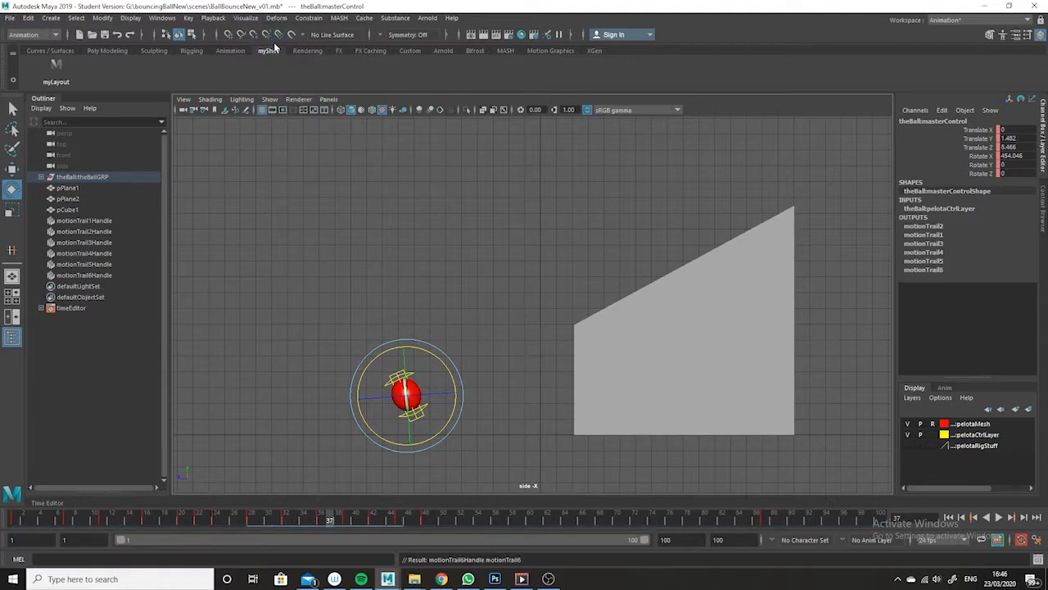
pyautogui.click(269, 99)
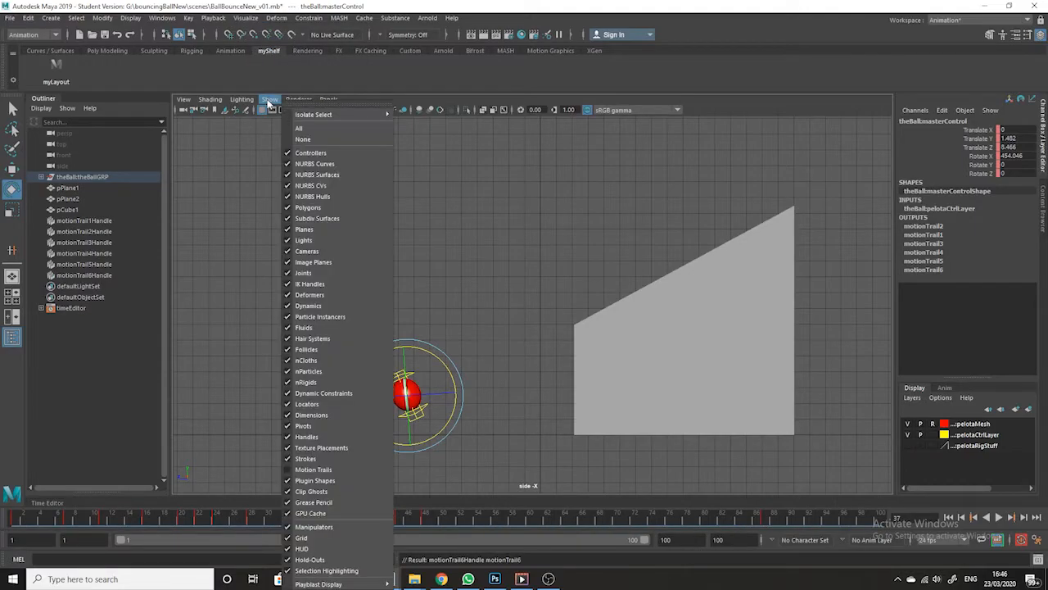
pyautogui.click(299, 467)
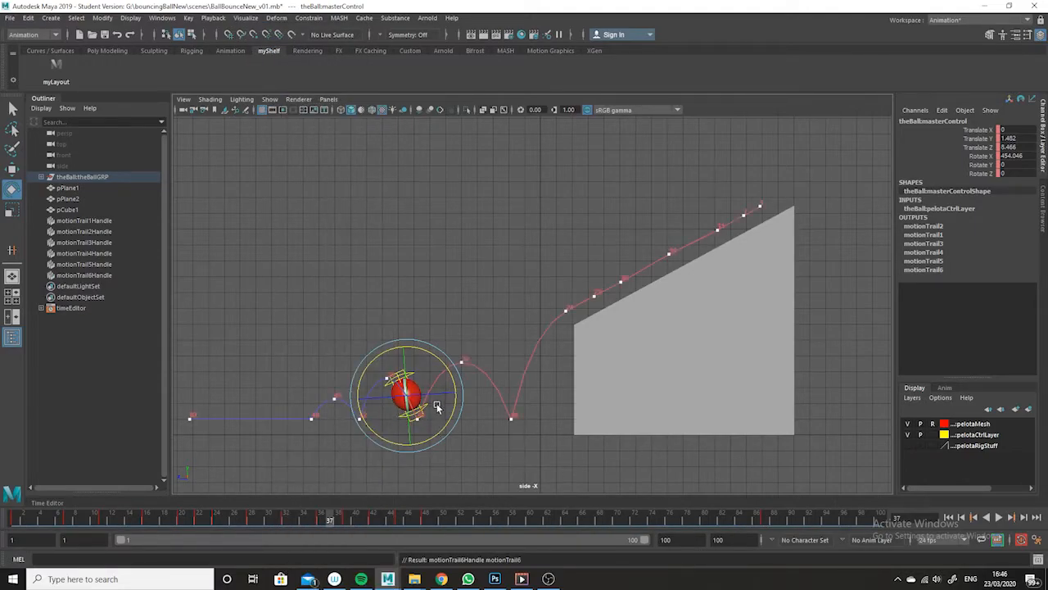
# - Align the stretched ball with the motion trail at frame 37 by keying ssOrientControl's Rotate X at 34.757
pyautogui.click(417, 367)
pyautogui.click(422, 371)
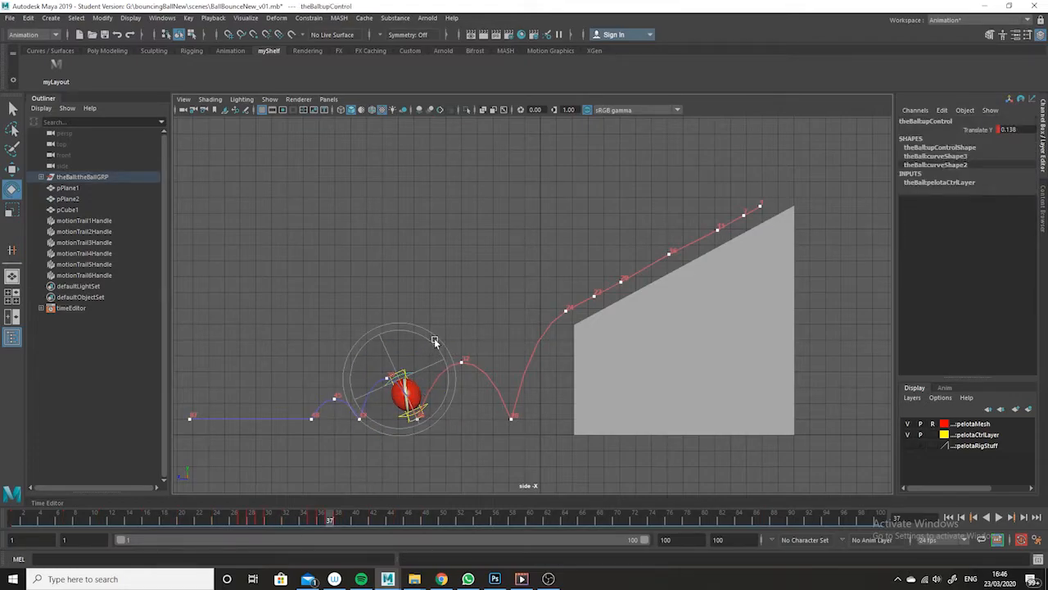
pyautogui.click(457, 322)
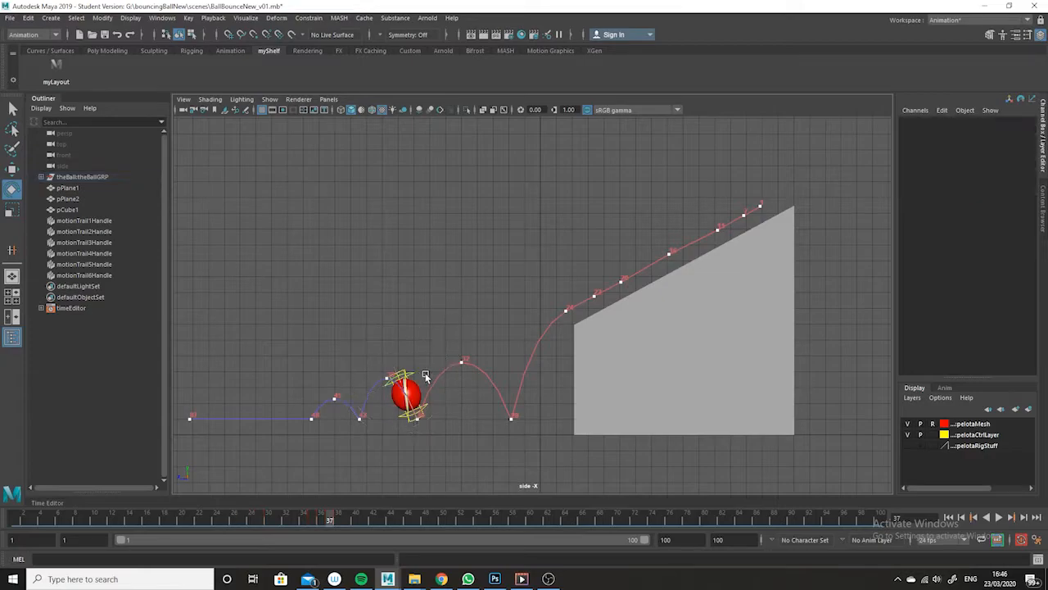
pyautogui.click(412, 371)
pyautogui.click(452, 326)
pyautogui.click(403, 372)
pyautogui.moveTo(430, 358); pyautogui.dragTo(424, 370)
pyautogui.press('s')
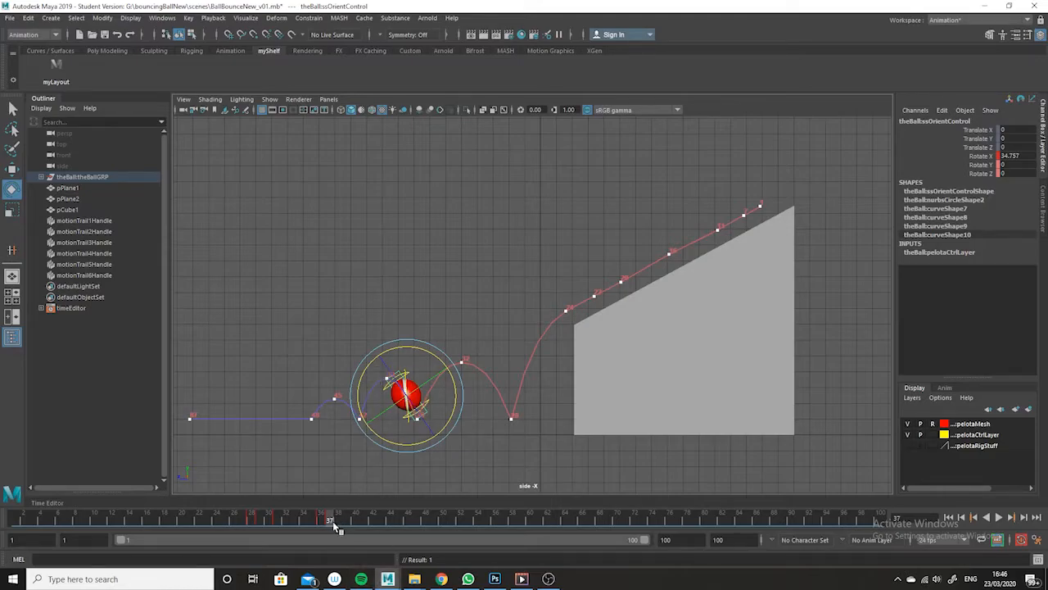
# - Set ssOrientControl's Rotate X back to 0 at frame 39, and play back and scrub the animation to check the second bounce
pyautogui.moveTo(334, 524); pyautogui.dragTo(344, 525)
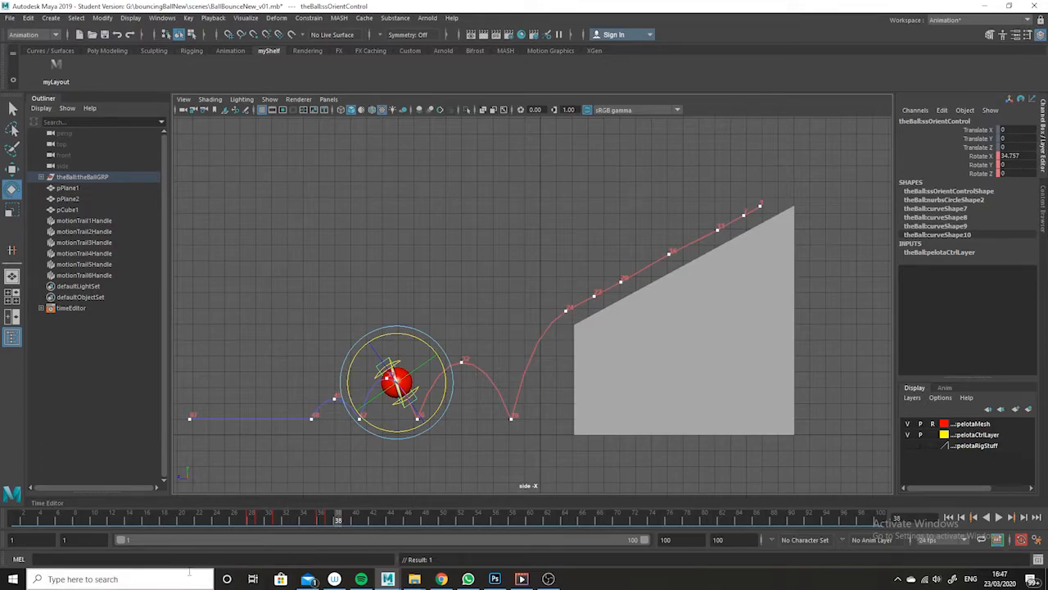
pyautogui.click(344, 522)
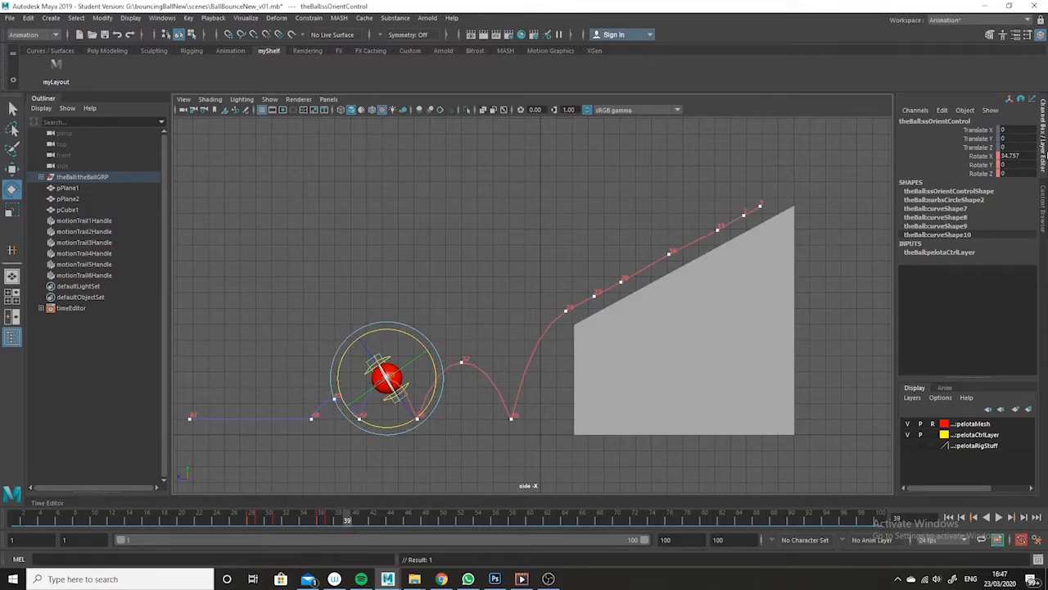
pyautogui.doubleClick(1014, 155)
pyautogui.write('0')
pyautogui.press('Return')
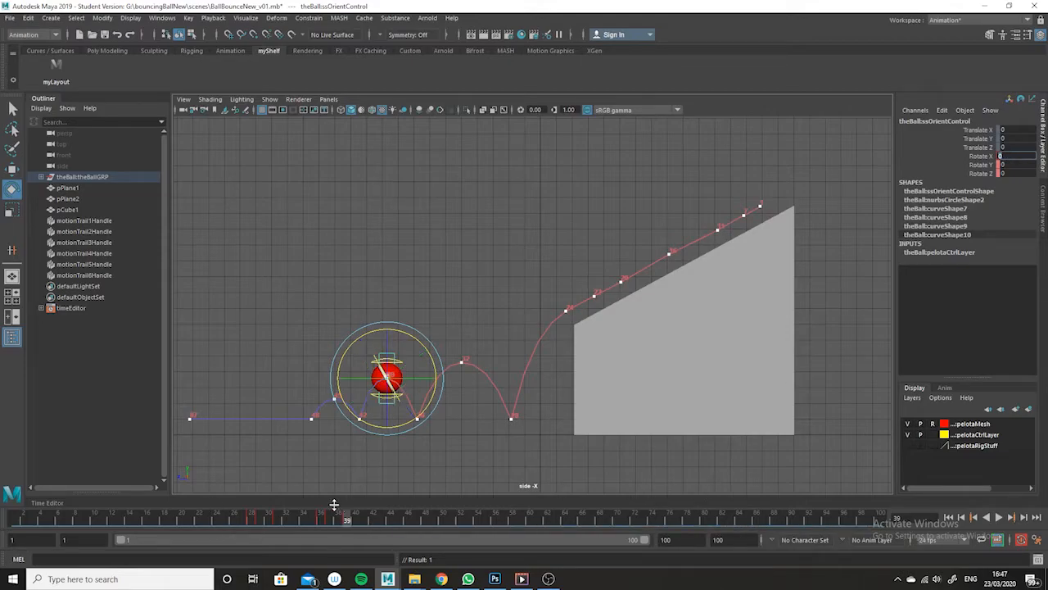
pyautogui.hotkey('alt', 'v')
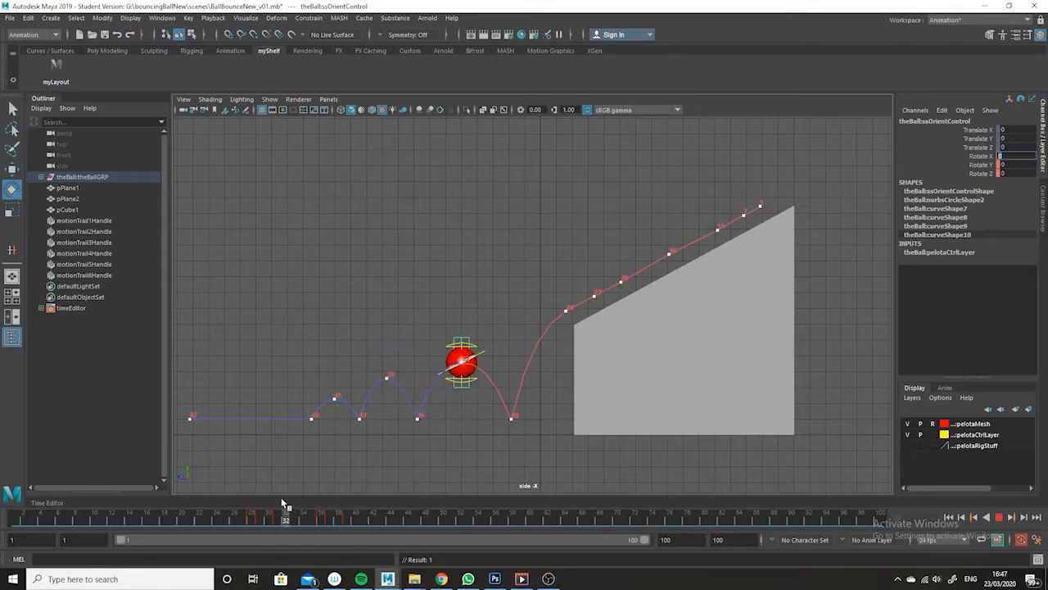
pyautogui.moveTo(255, 481)
pyautogui.mouseDown()
pyautogui.moveTo(360, 485)
pyautogui.moveTo(373, 518)
pyautogui.mouseUp()
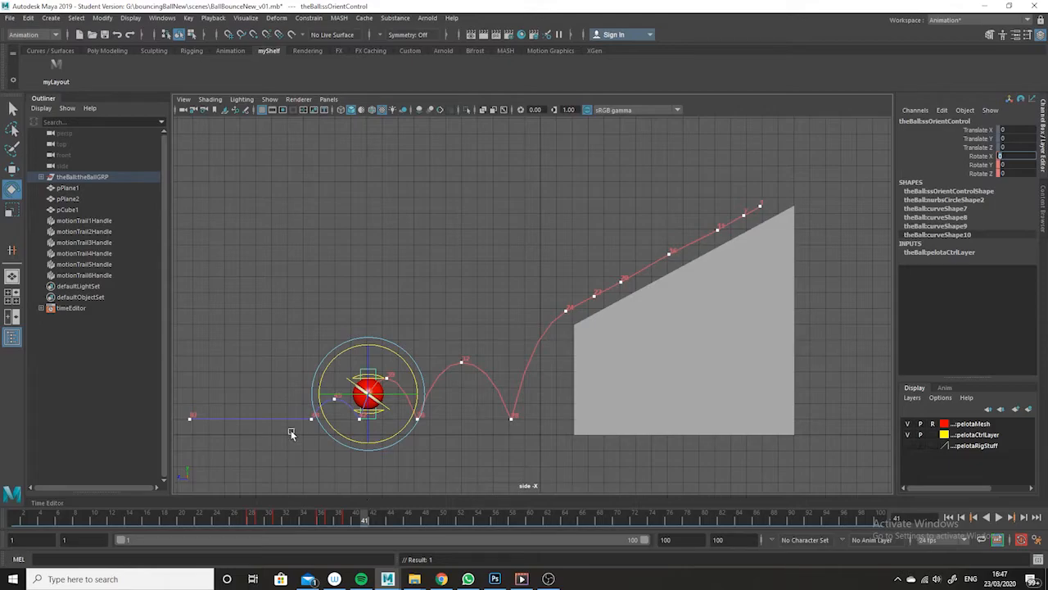
# - Squash the ball slightly on its third bounce by keying upControl's Translate Y at -0.069 on frame 42
pyautogui.moveTo(366, 522); pyautogui.dragTo(374, 519)
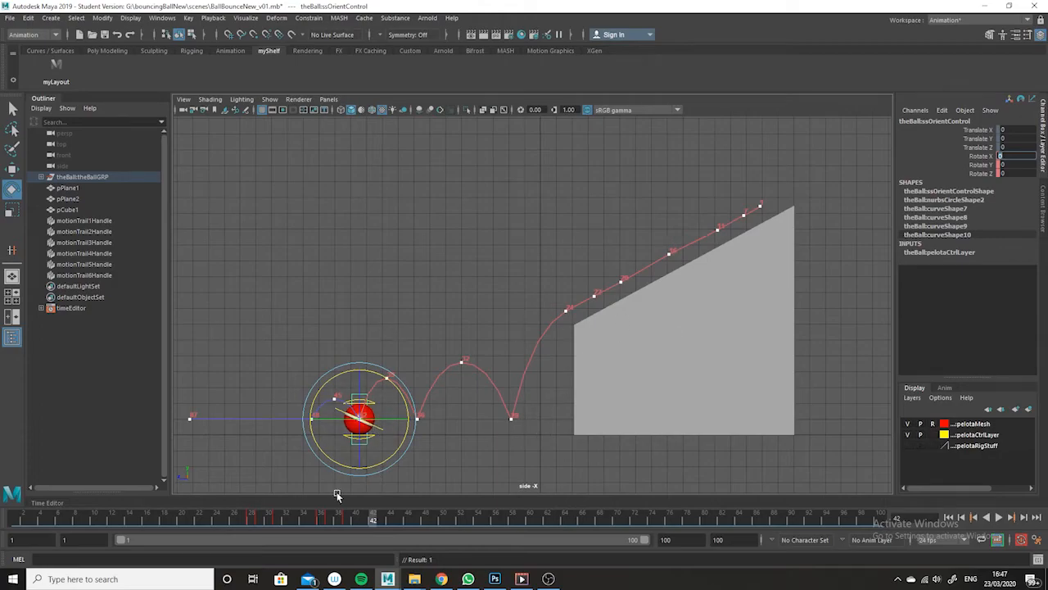
pyautogui.click(395, 218)
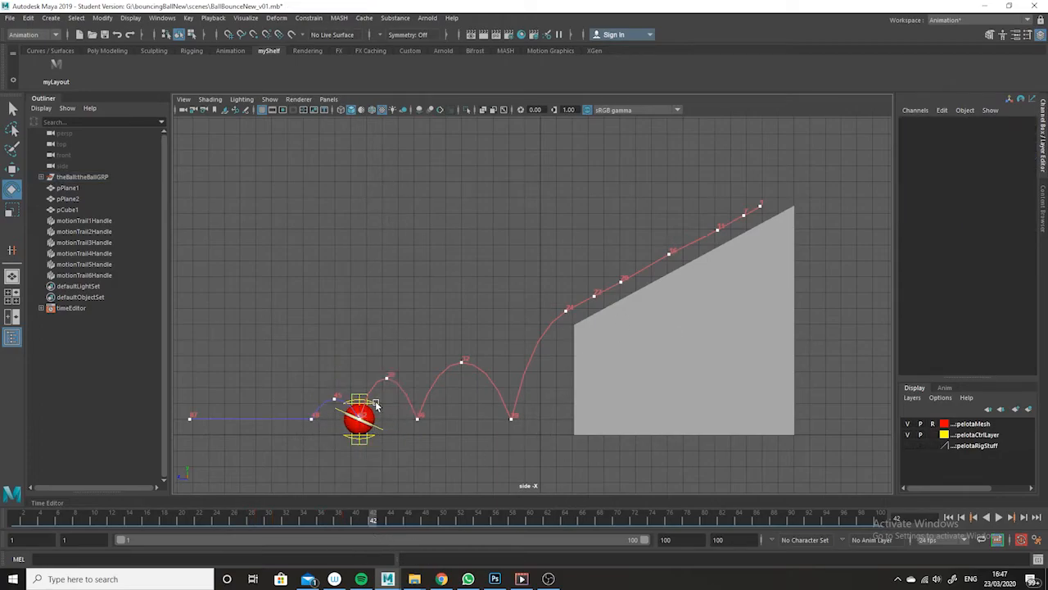
pyautogui.click(374, 401)
pyautogui.click(13, 169)
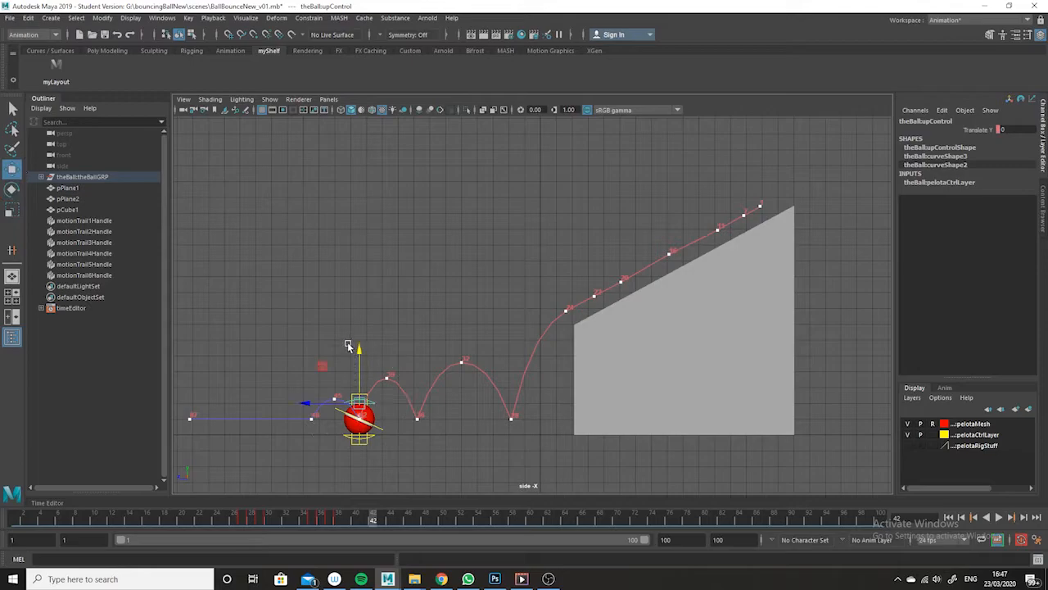
pyautogui.moveTo(363, 349); pyautogui.dragTo(357, 347)
pyautogui.press('s')
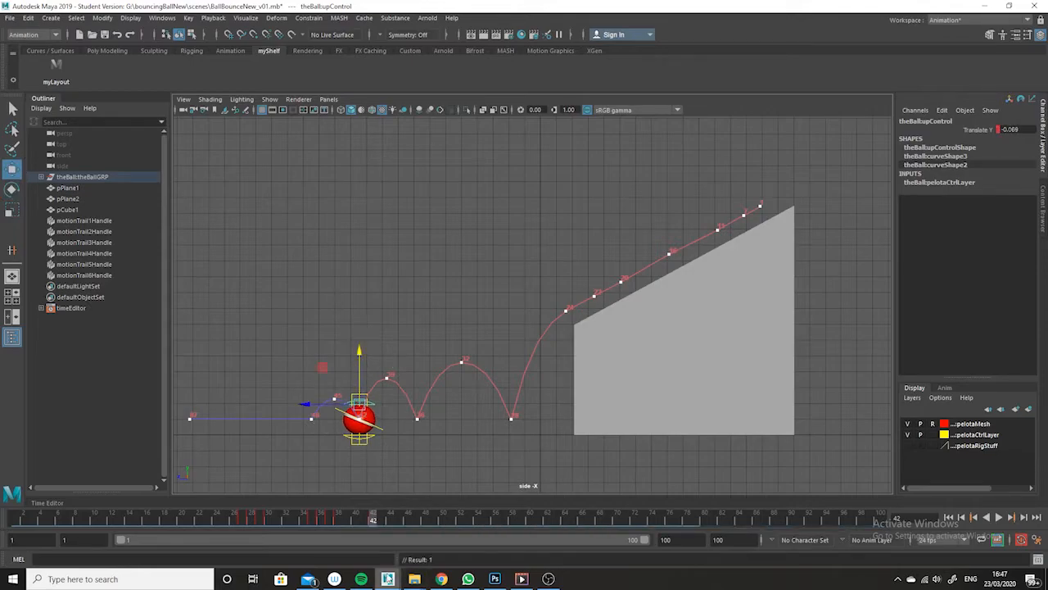
# - Check the frames around the third bounce and key upControl's Translate Y at 0 on frame 41
pyautogui.moveTo(369, 524); pyautogui.dragTo(338, 524)
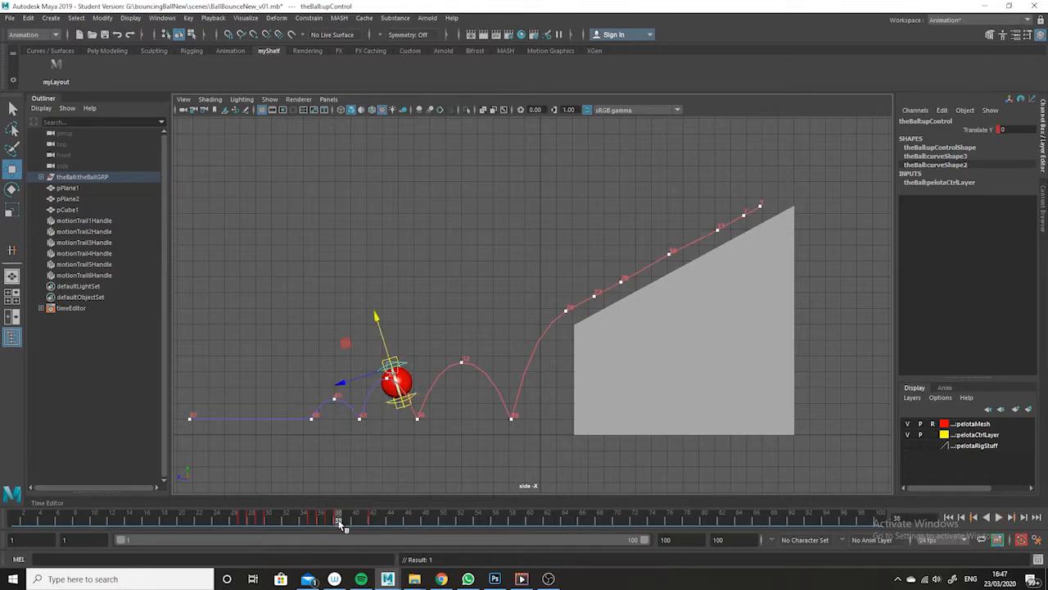
pyautogui.click(373, 522)
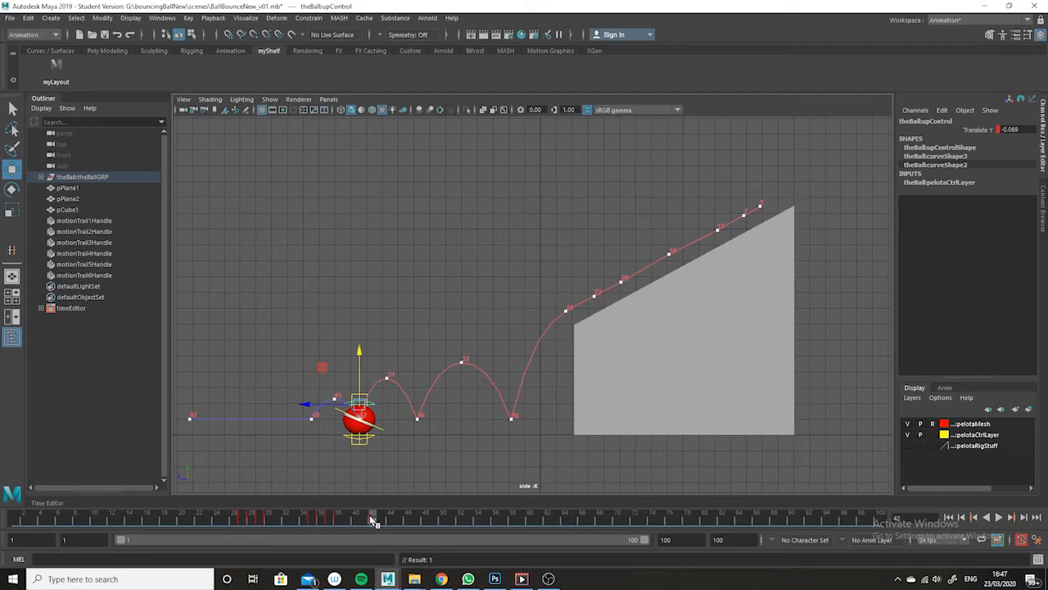
pyautogui.click(363, 523)
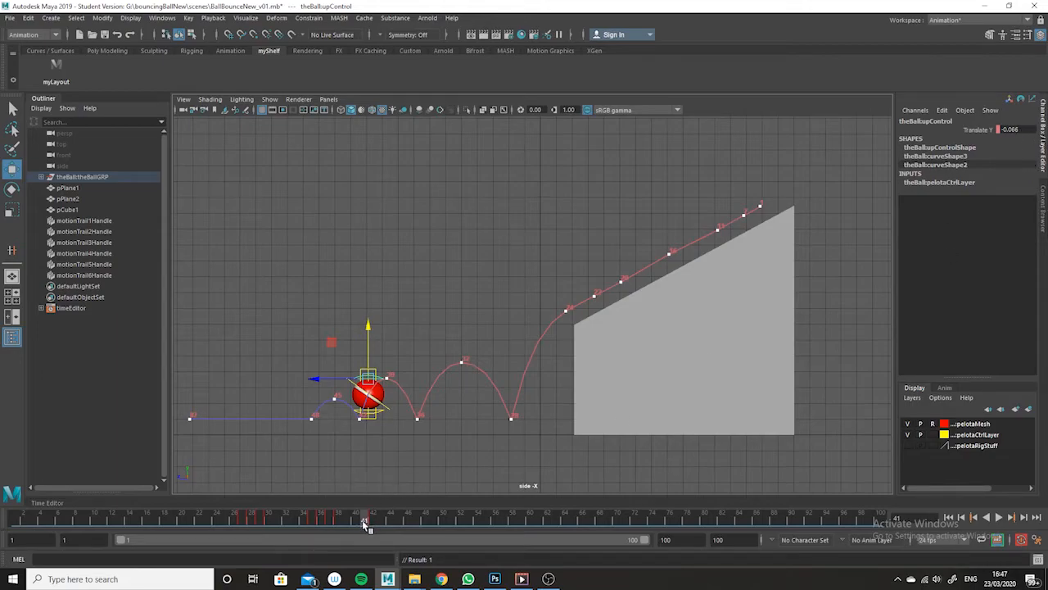
pyautogui.moveTo(364, 524)
pyautogui.mouseDown()
pyautogui.moveTo(339, 521)
pyautogui.moveTo(373, 509)
pyautogui.mouseUp()
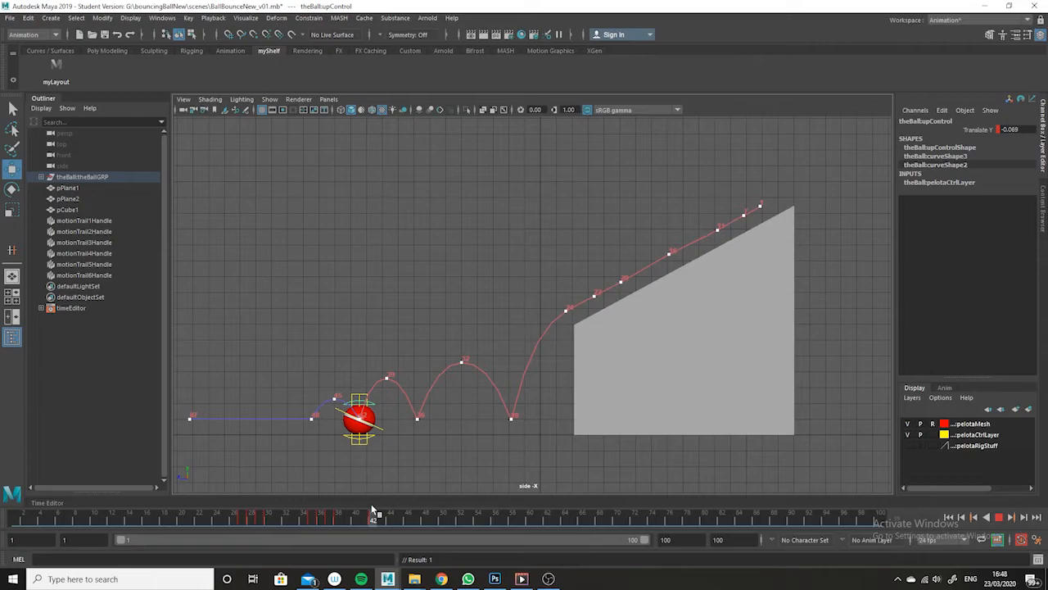
pyautogui.moveTo(372, 510)
pyautogui.mouseDown()
pyautogui.moveTo(363, 510)
pyautogui.moveTo(376, 514)
pyautogui.mouseUp()
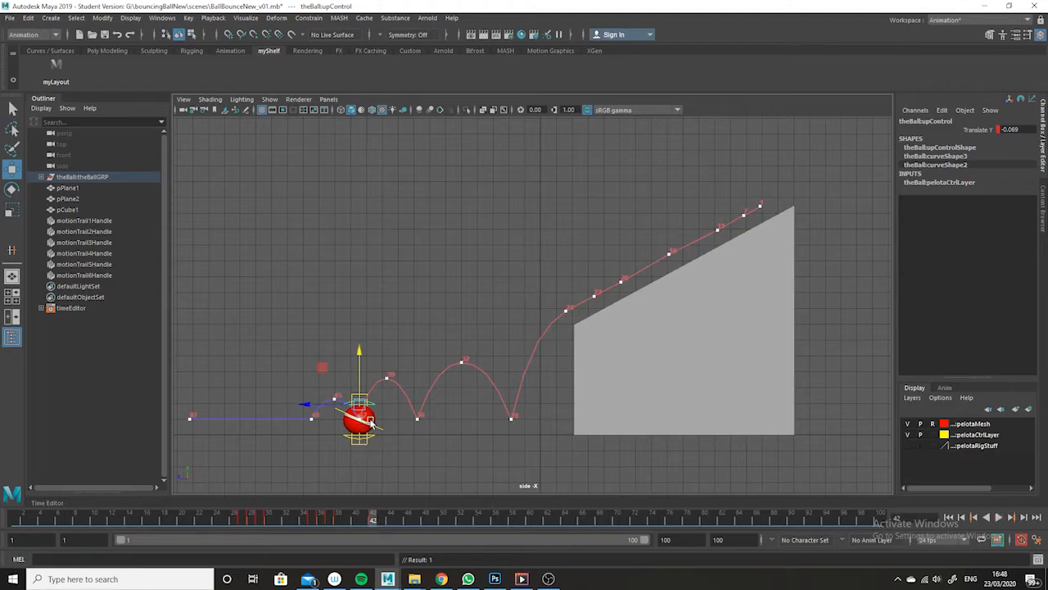
pyautogui.click(365, 521)
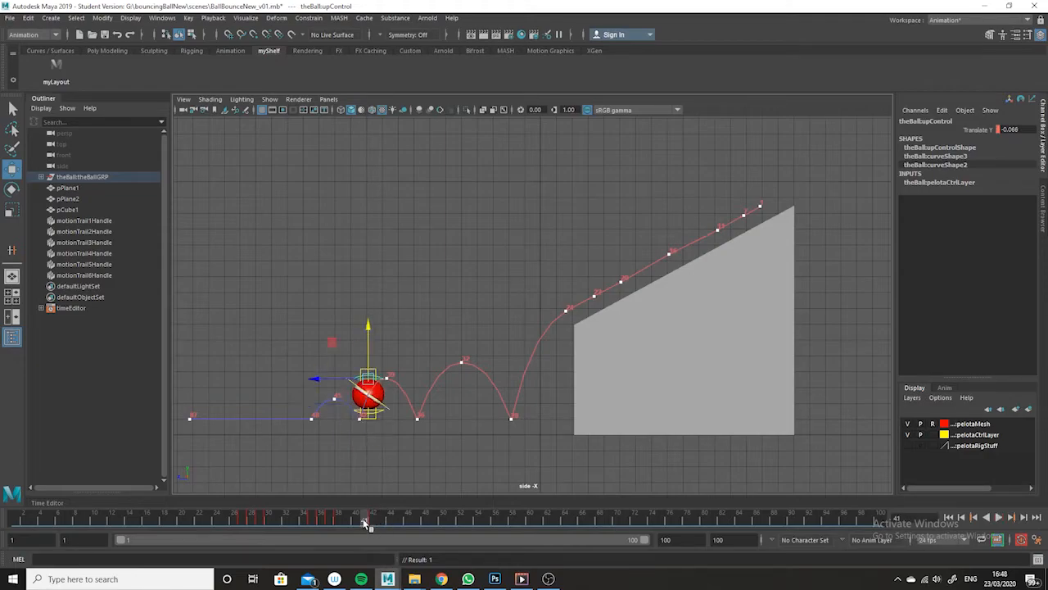
pyautogui.doubleClick(1019, 129)
pyautogui.write('0')
pyautogui.press('Return')
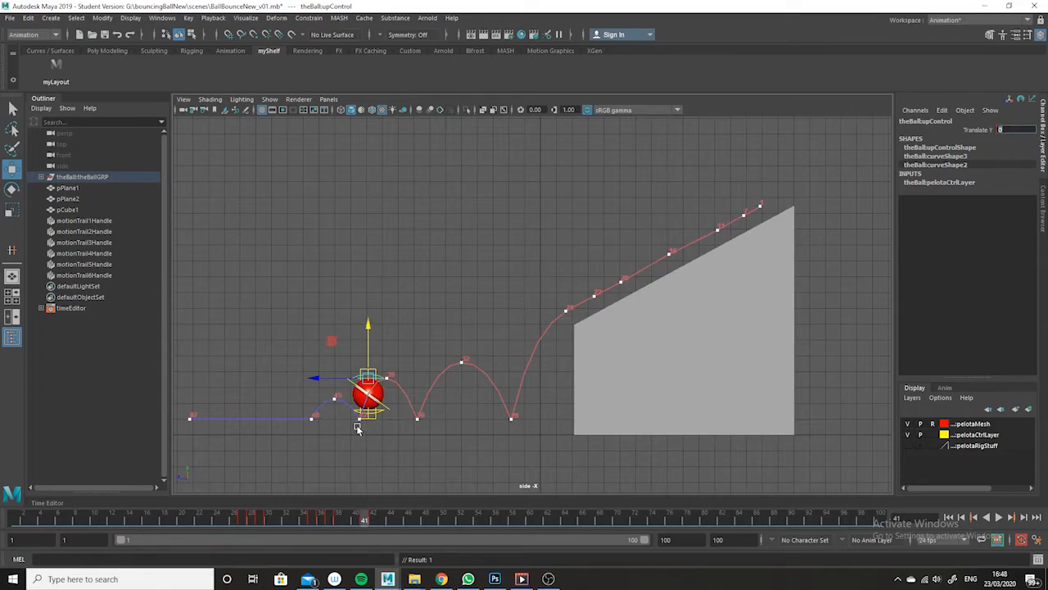
# - Key upControl's Translate Y at -0.173 on frame 42 to deepen the squash, and at 0.207 on frame 43 to stretch the ball
pyautogui.moveTo(366, 522); pyautogui.dragTo(376, 524)
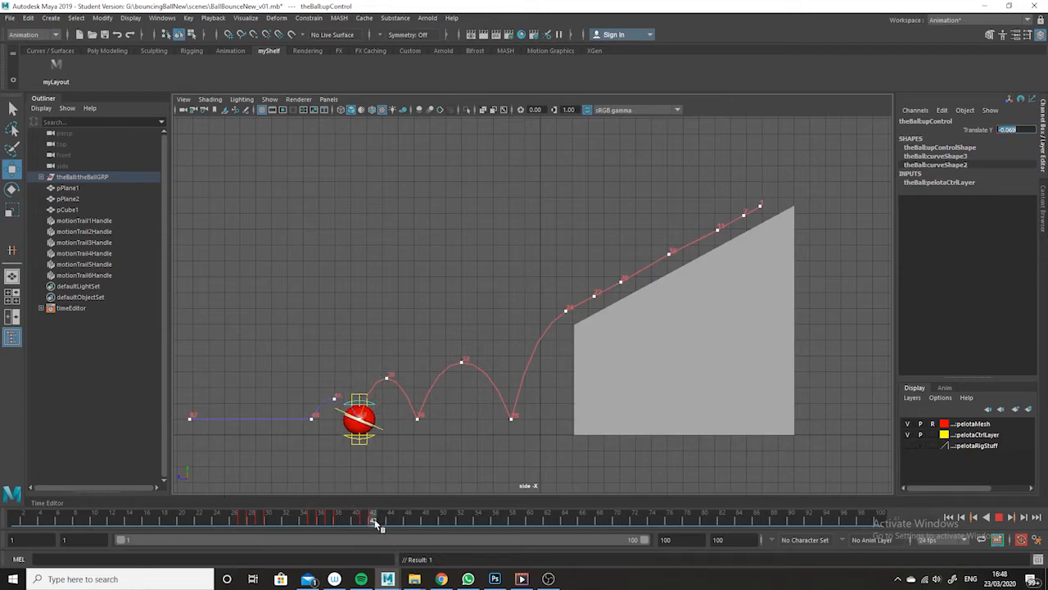
pyautogui.moveTo(360, 347); pyautogui.dragTo(360, 350)
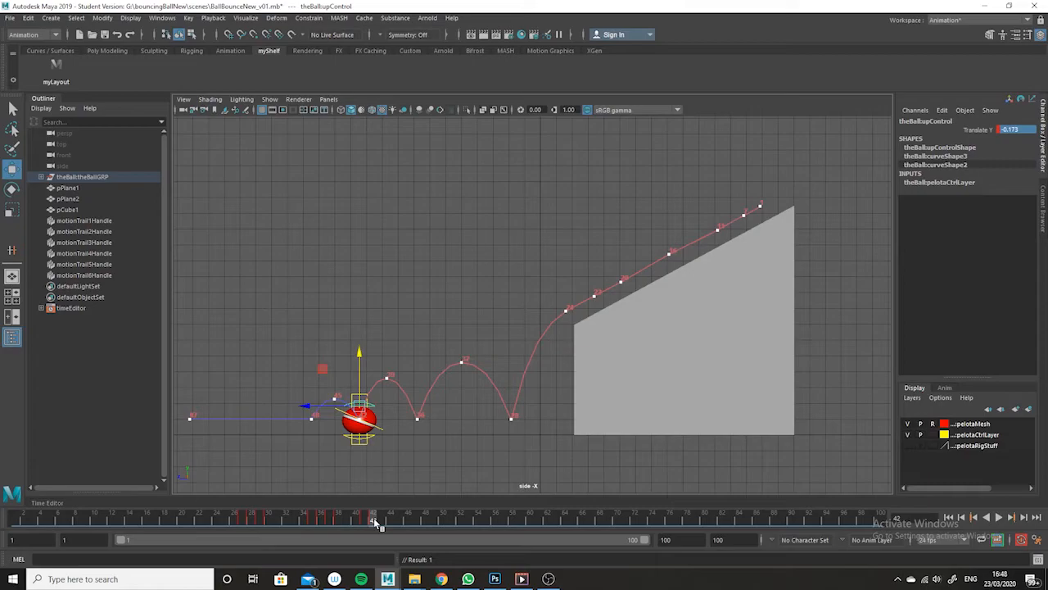
pyautogui.moveTo(373, 517); pyautogui.dragTo(379, 517)
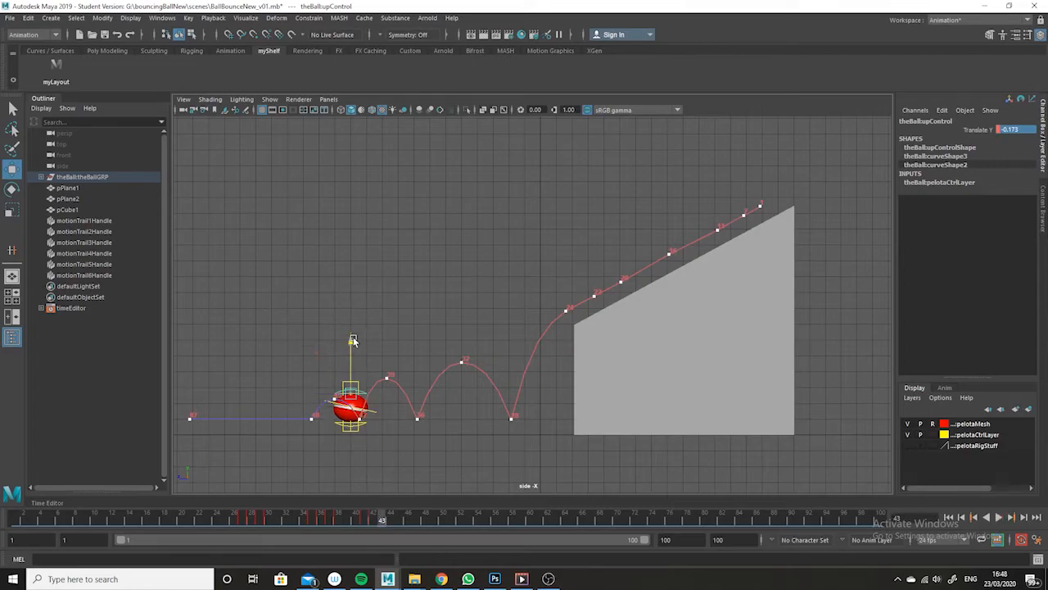
pyautogui.moveTo(352, 343); pyautogui.dragTo(352, 337)
pyautogui.press('s')
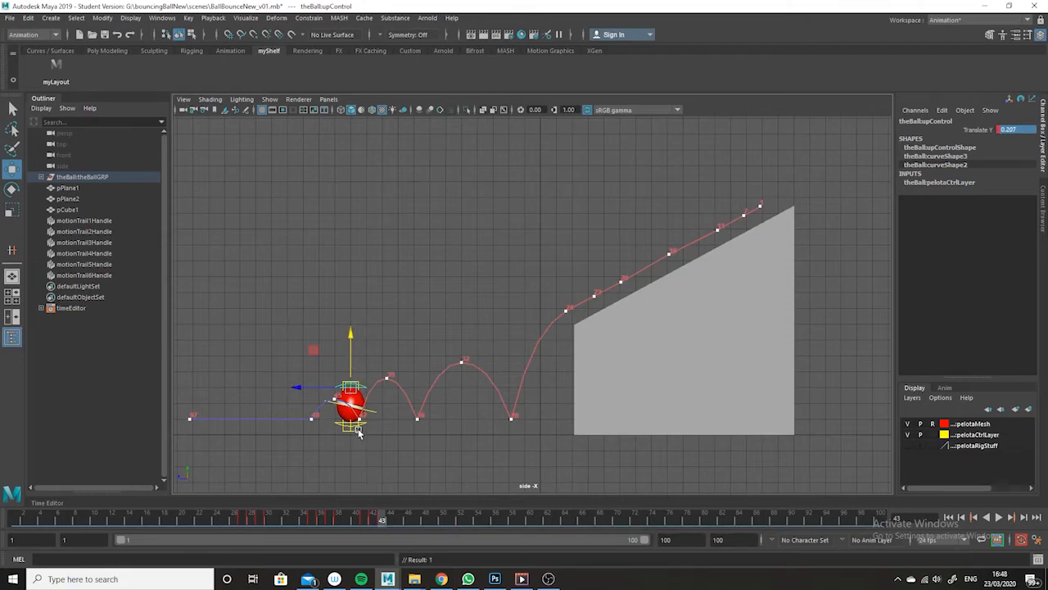
# - Tilt the stretched ball along its motion trail at frame 43 by keying ssOrientControl's Rotate X at 50.262
pyautogui.click(361, 439)
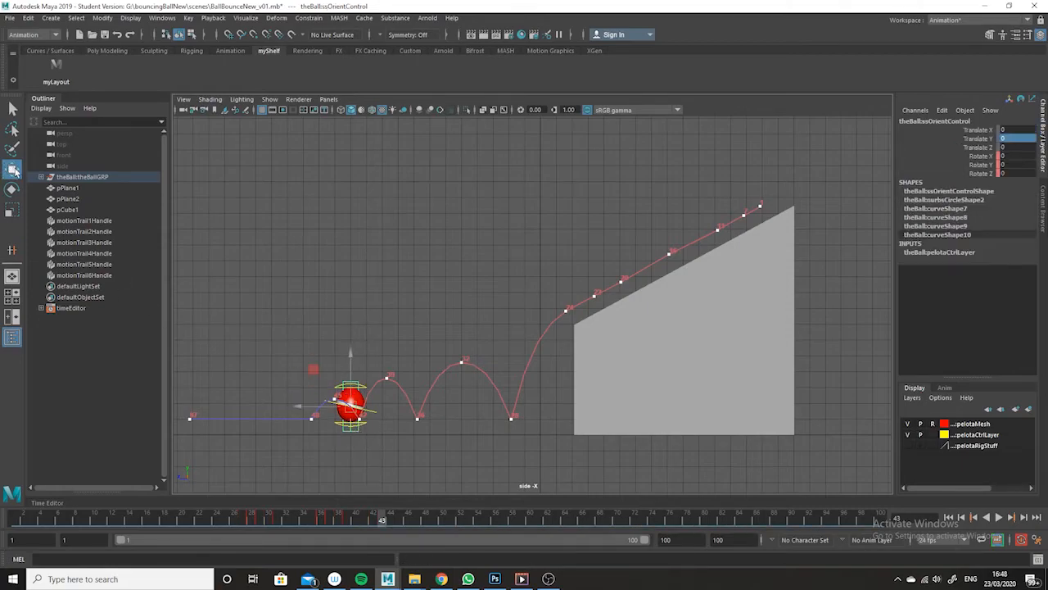
pyautogui.press('e')
pyautogui.moveTo(324, 447); pyautogui.dragTo(361, 448)
pyautogui.press('s')
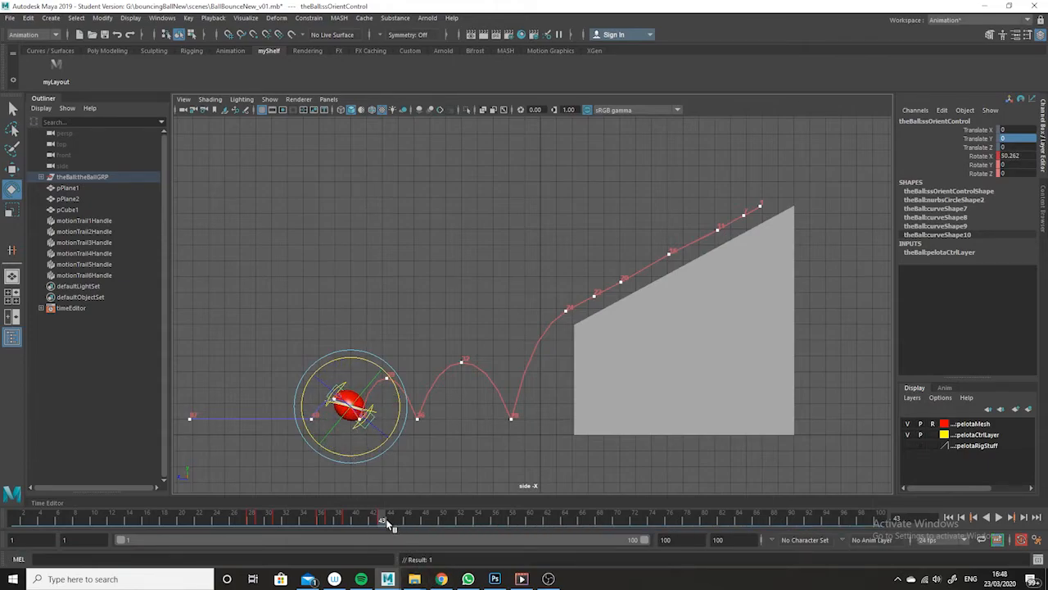
# - Compare frames 42 and 43, and set ssOrientControl's Rotate X to 0 at frame 42 so the squash stays upright
pyautogui.click(373, 521)
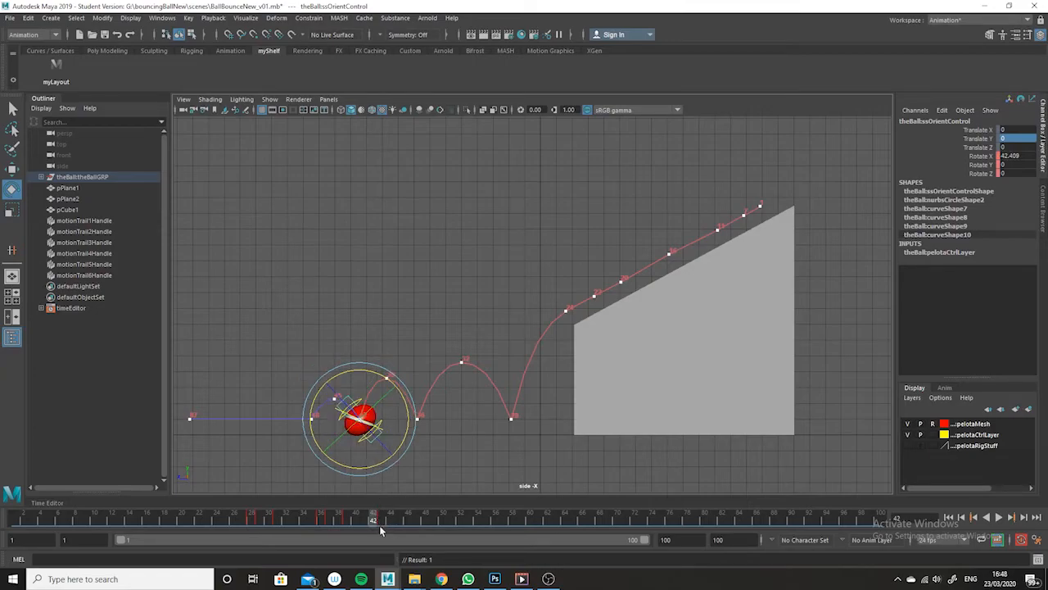
pyautogui.click(381, 521)
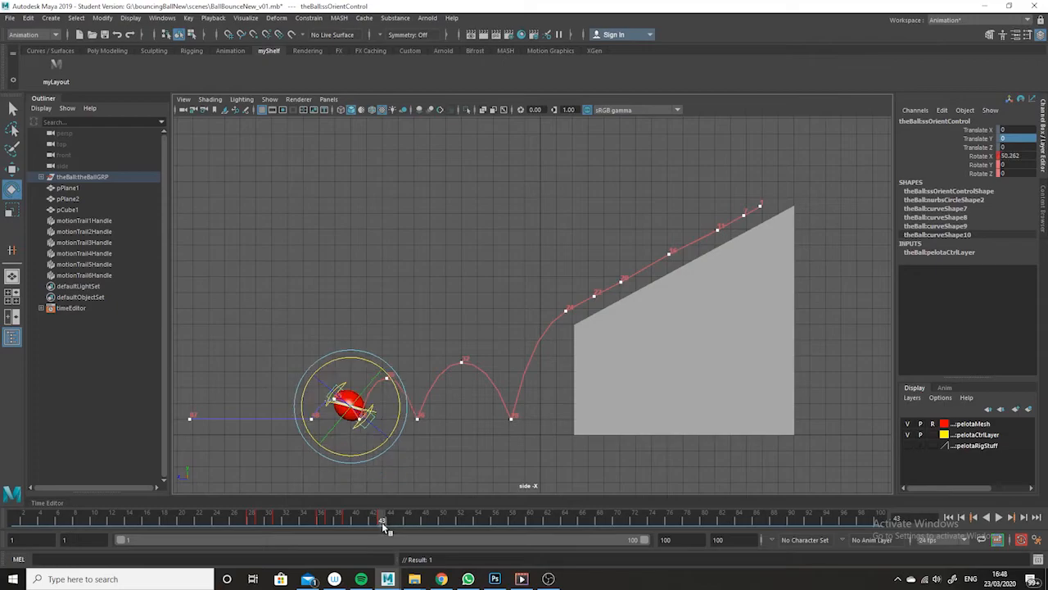
pyautogui.click(455, 442)
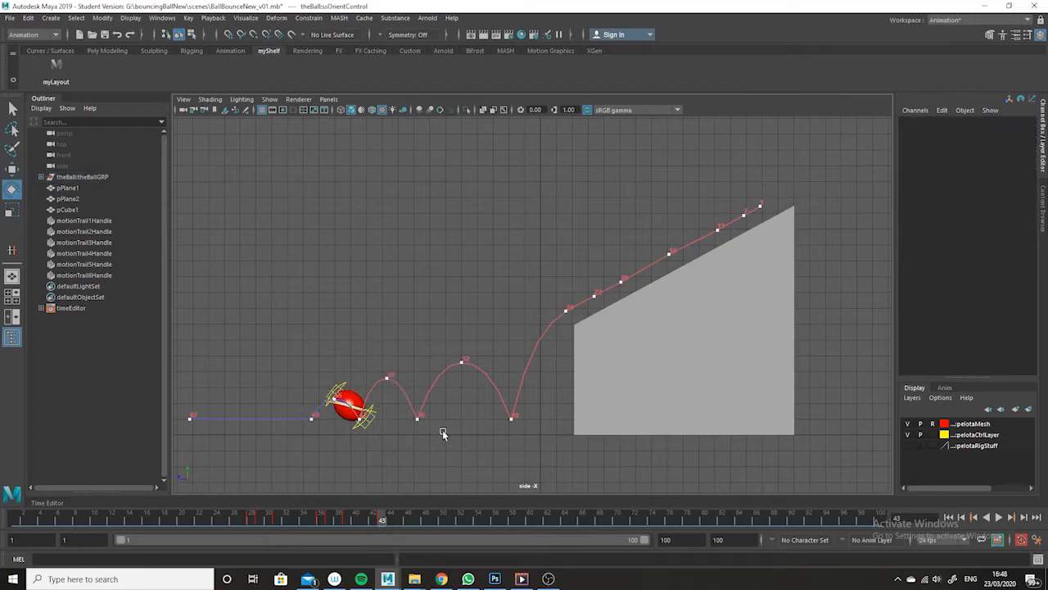
pyautogui.click(369, 439)
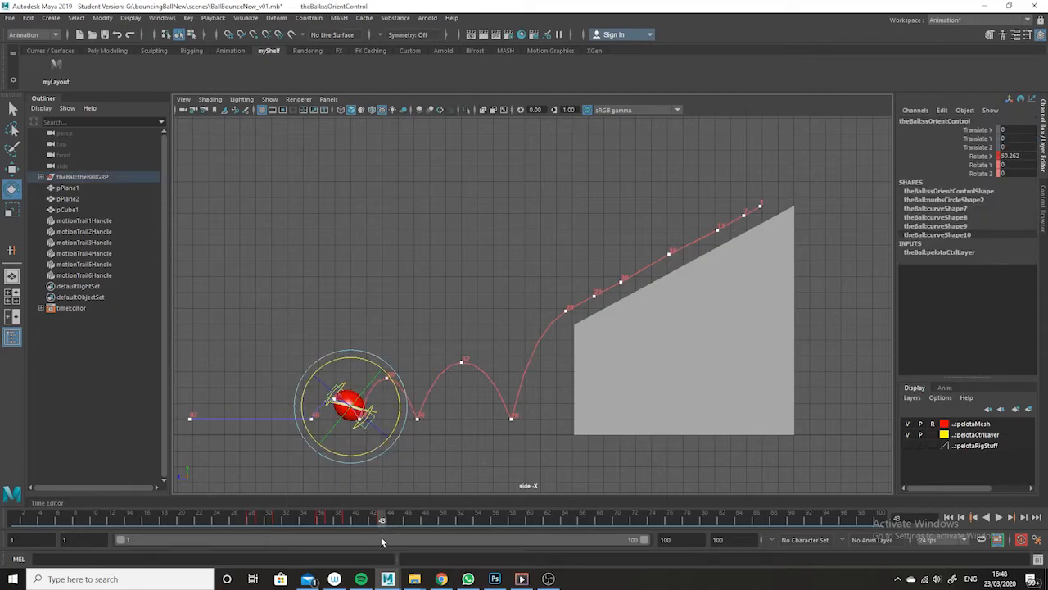
pyautogui.click(373, 521)
pyautogui.click(369, 455)
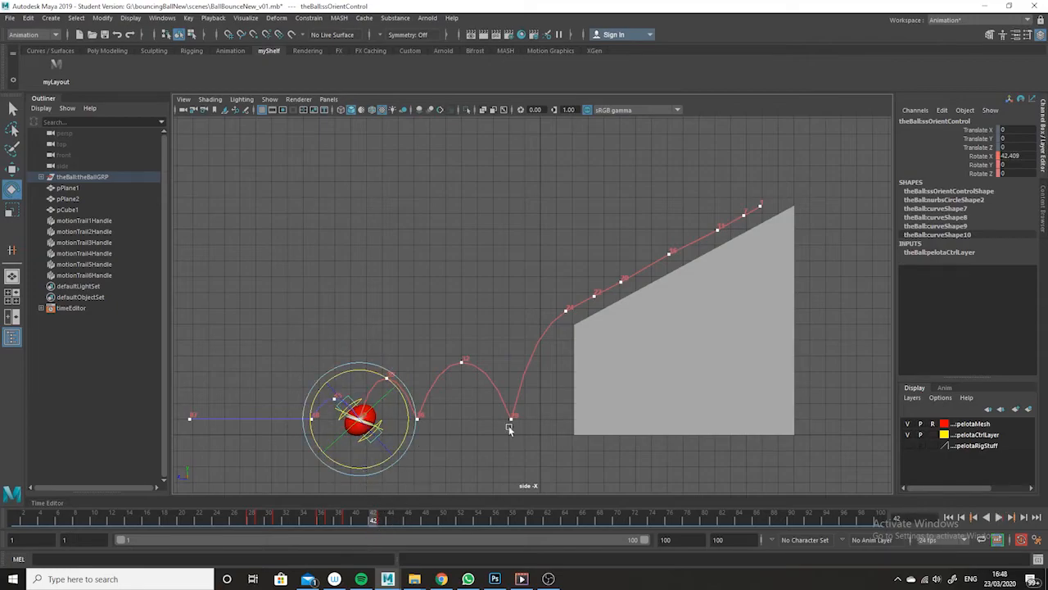
pyautogui.doubleClick(1009, 156)
pyautogui.write('0')
pyautogui.press('Return')
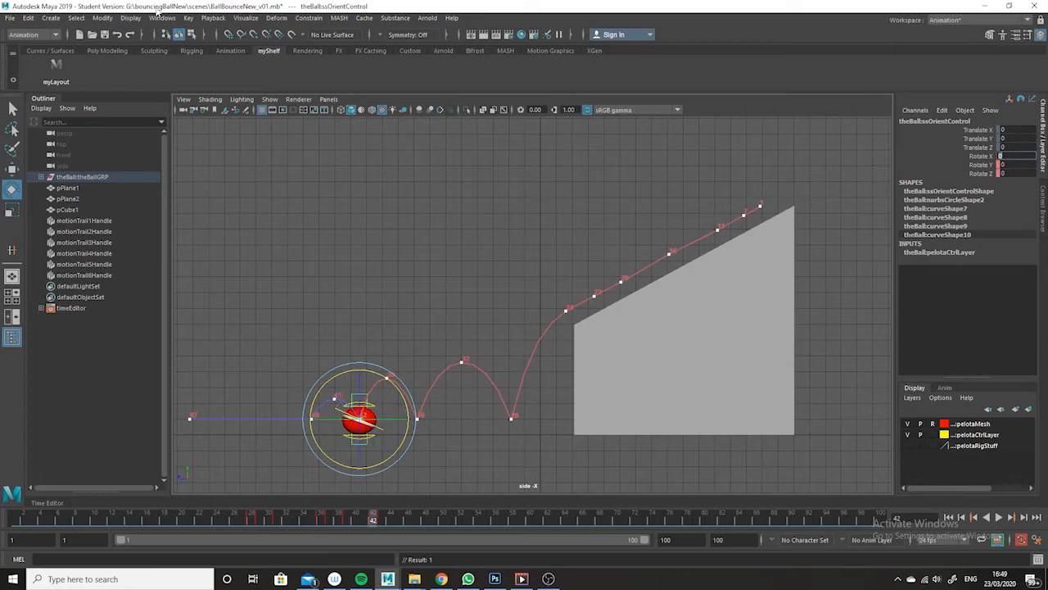
# - Reset the ball's shape at frame 45 by setting ssOrientControl's Rotate X and upControl's Translate Y to 0
pyautogui.moveTo(373, 522)
pyautogui.mouseDown()
pyautogui.moveTo(389, 522)
pyautogui.moveTo(363, 516)
pyautogui.moveTo(399, 516)
pyautogui.mouseUp()
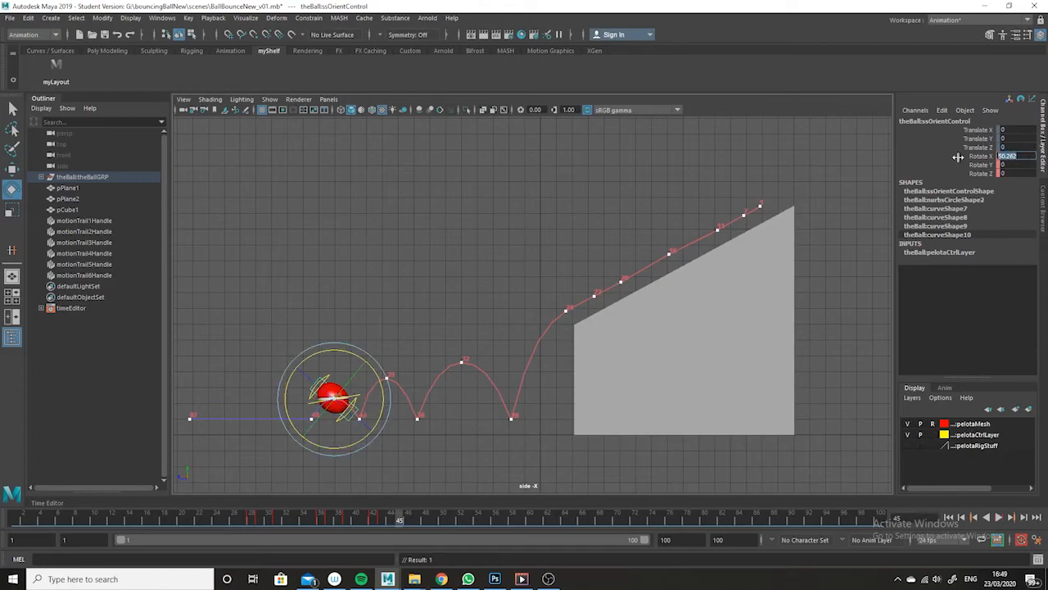
pyautogui.write('0')
pyautogui.press('Return')
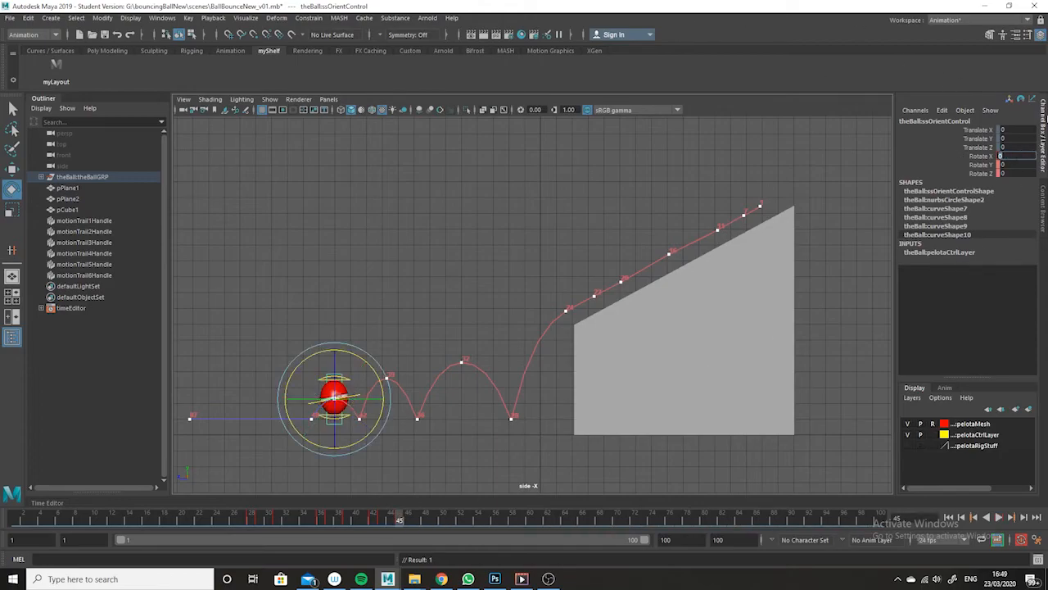
pyautogui.click(386, 336)
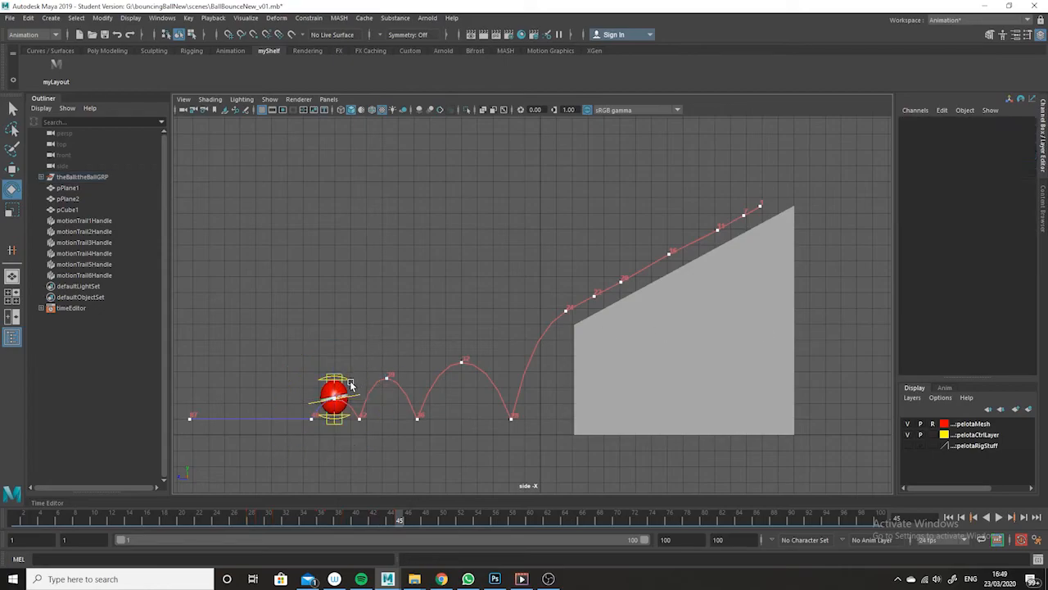
pyautogui.click(347, 382)
pyautogui.doubleClick(1014, 129)
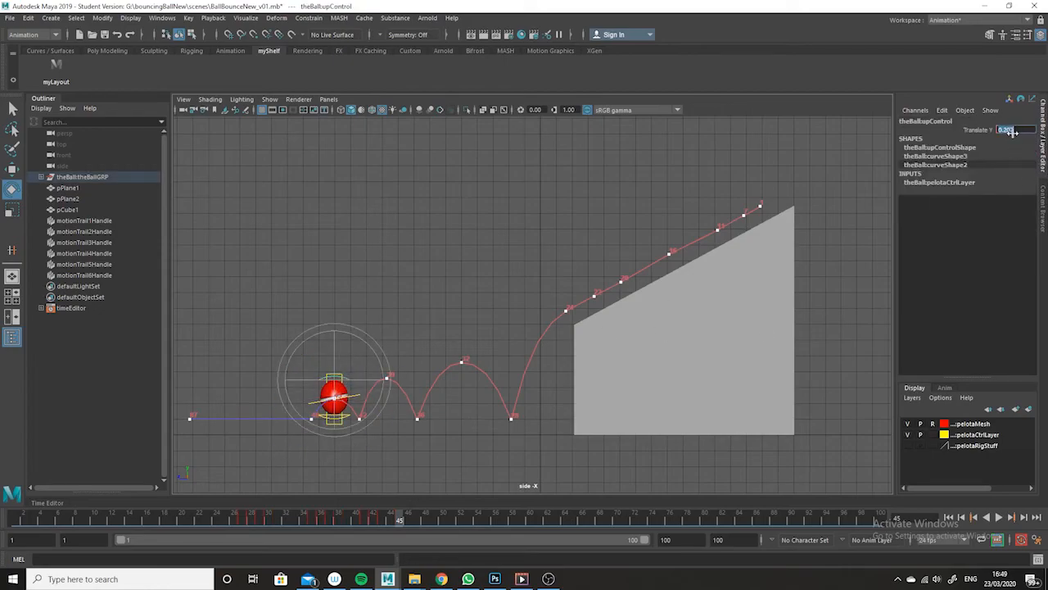
pyautogui.write('0')
pyautogui.press('Return')
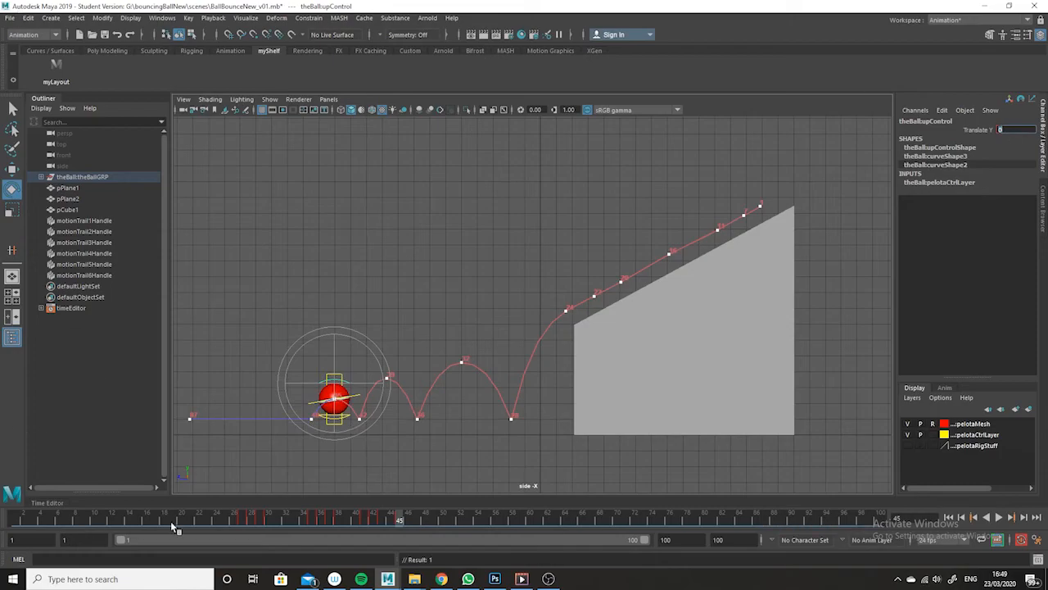
# - Hide the motion trails and the ball's control curves in the side view, and return to frame 1
pyautogui.moveTo(402, 505)
pyautogui.mouseDown()
pyautogui.moveTo(571, 502)
pyautogui.moveTo(164, 479)
pyautogui.mouseUp()
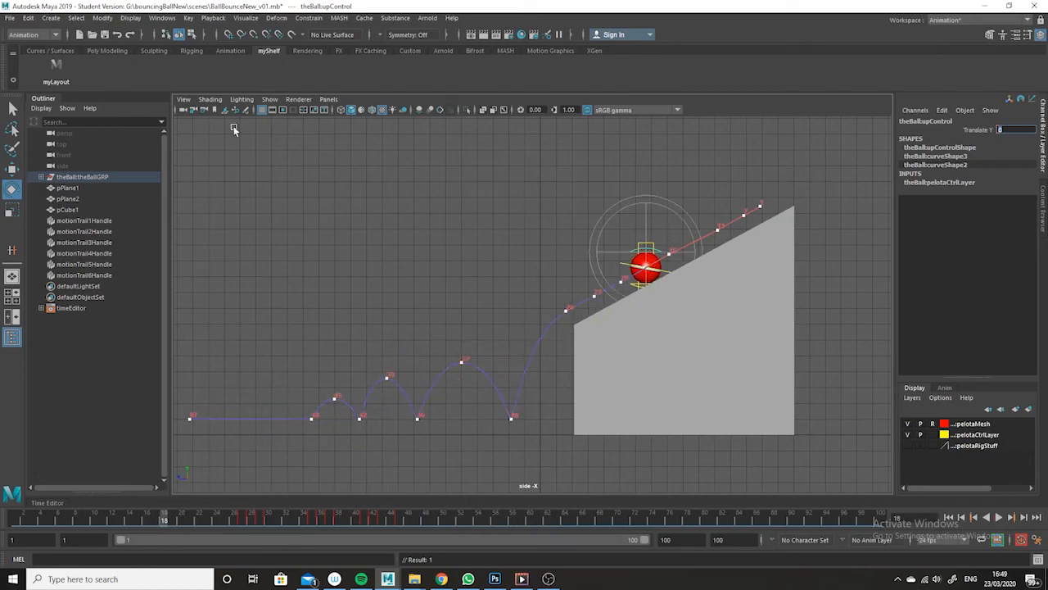
pyautogui.click(270, 99)
pyautogui.click(323, 151)
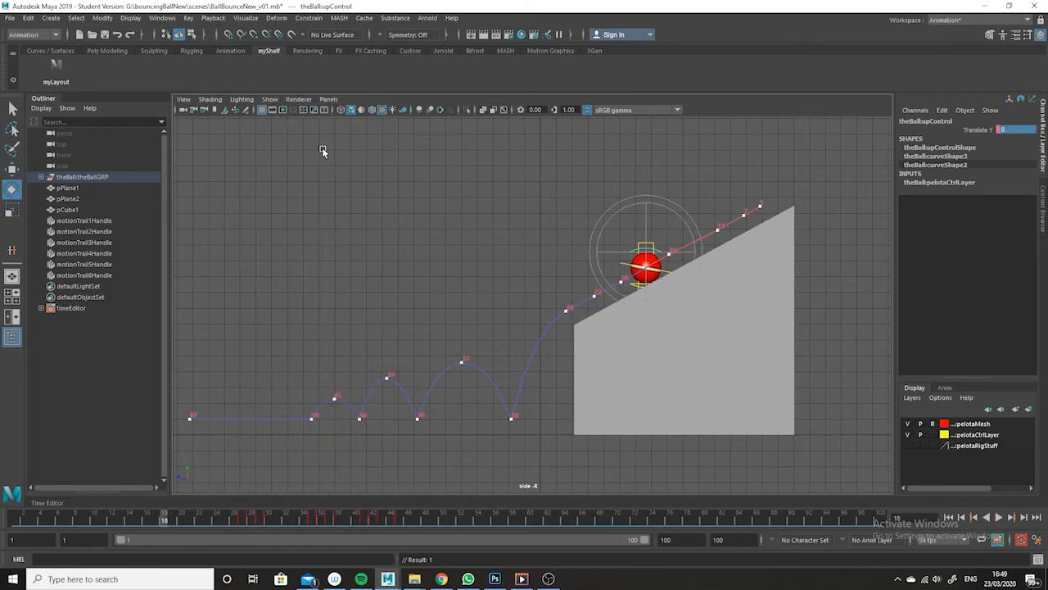
pyautogui.click(271, 99)
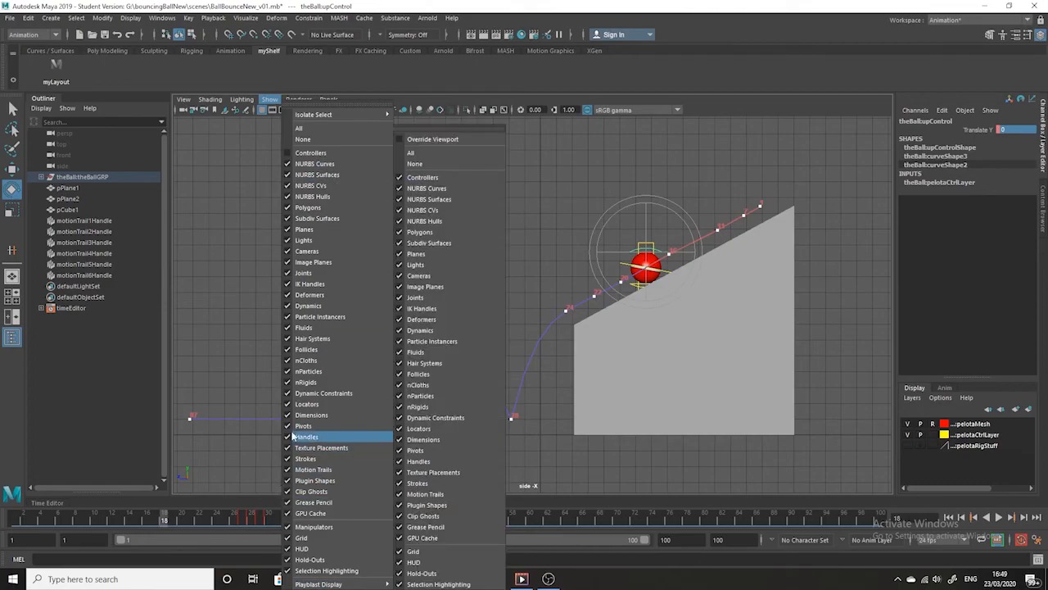
pyautogui.click(307, 469)
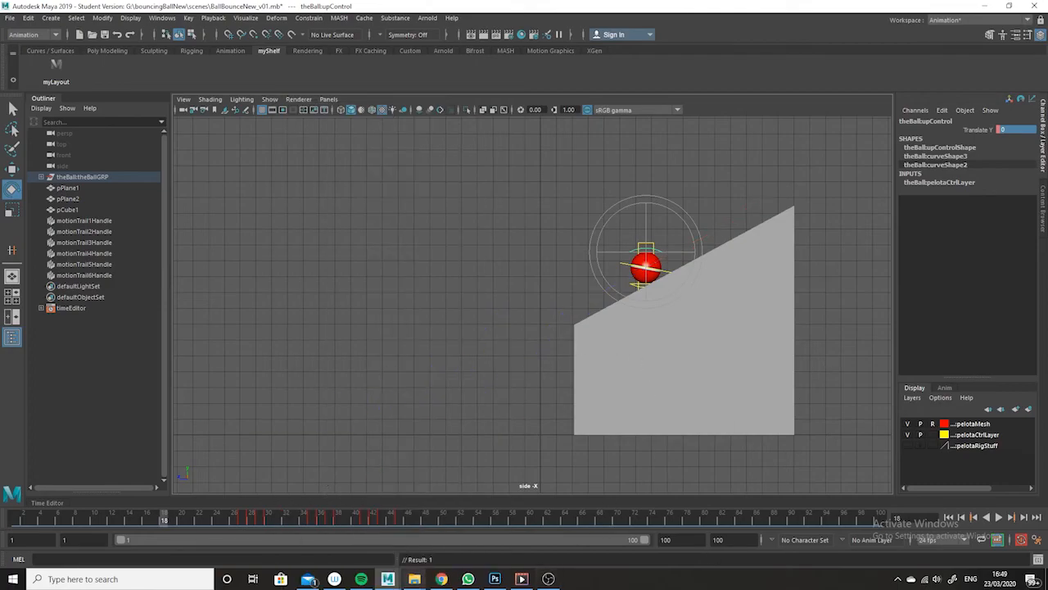
pyautogui.moveTo(383, 519); pyautogui.dragTo(14, 517)
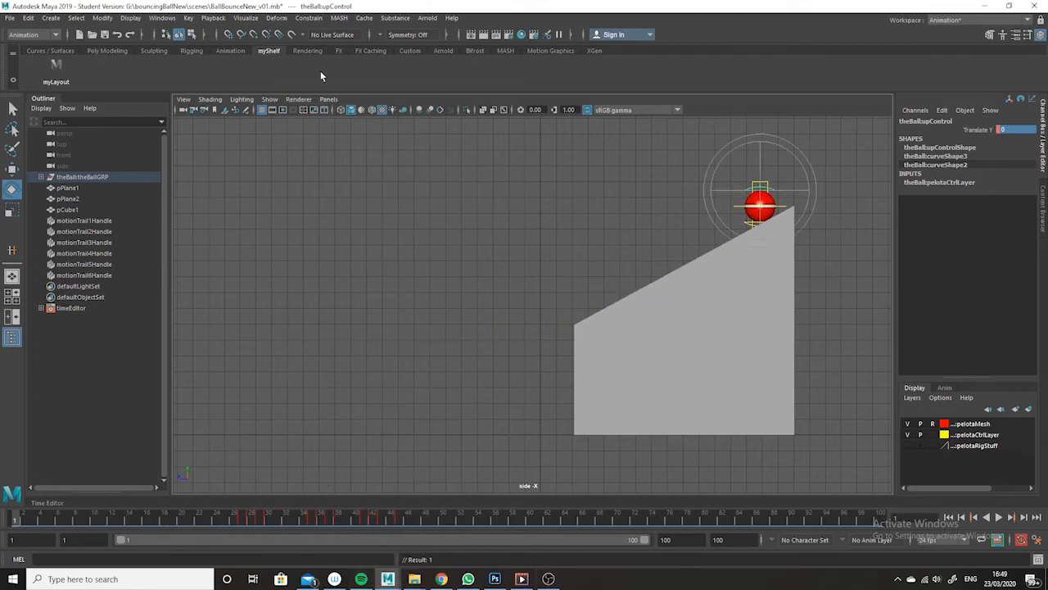
pyautogui.click(271, 99)
pyautogui.click(327, 156)
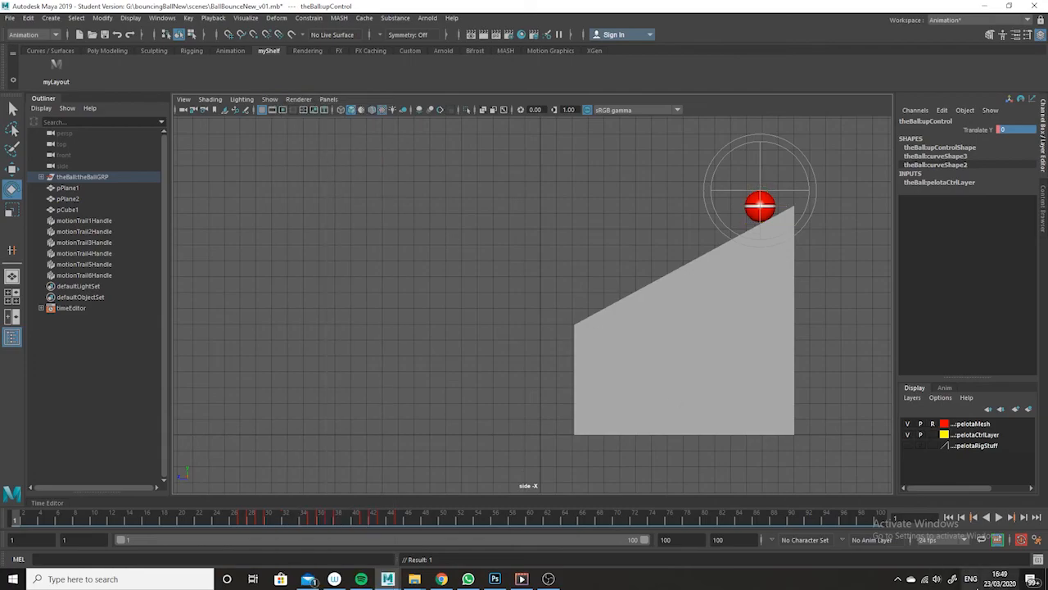
# - Play back the full animation in the side view and switch the viewport to the persp camera
pyautogui.click(999, 517)
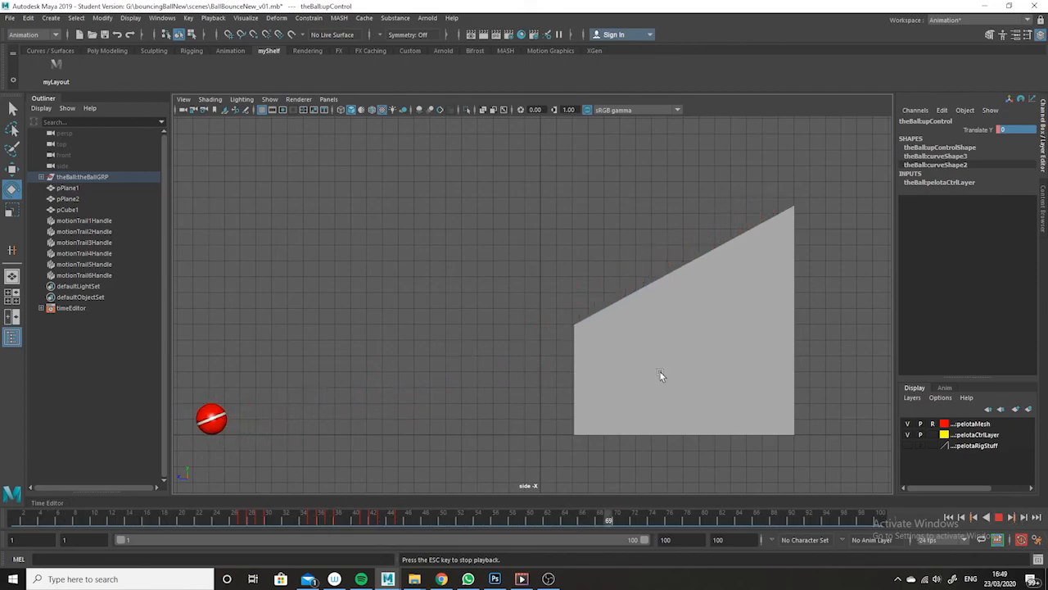
pyautogui.click(329, 99)
pyautogui.moveTo(358, 110)
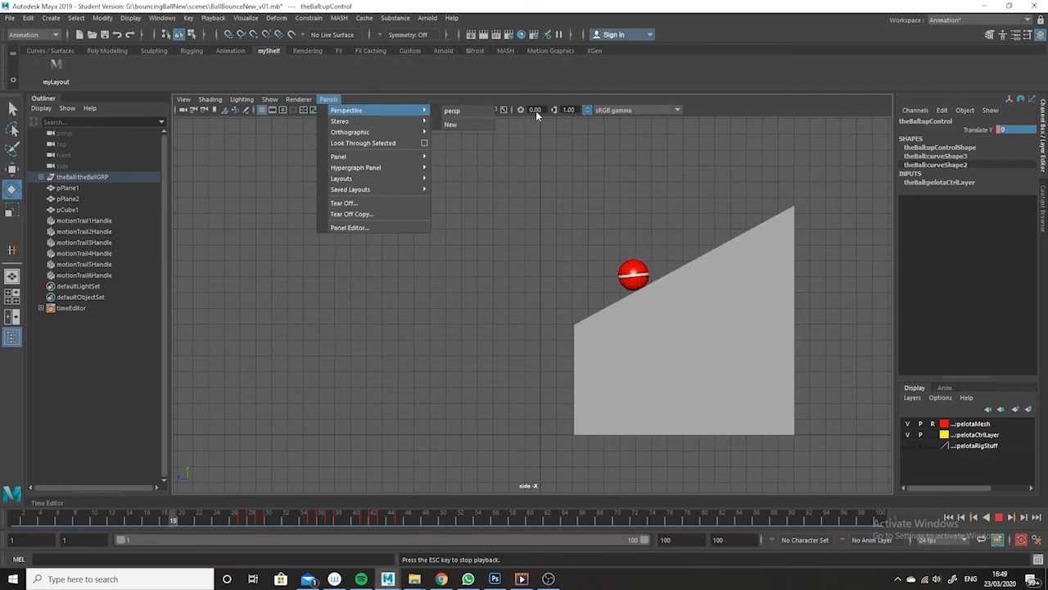